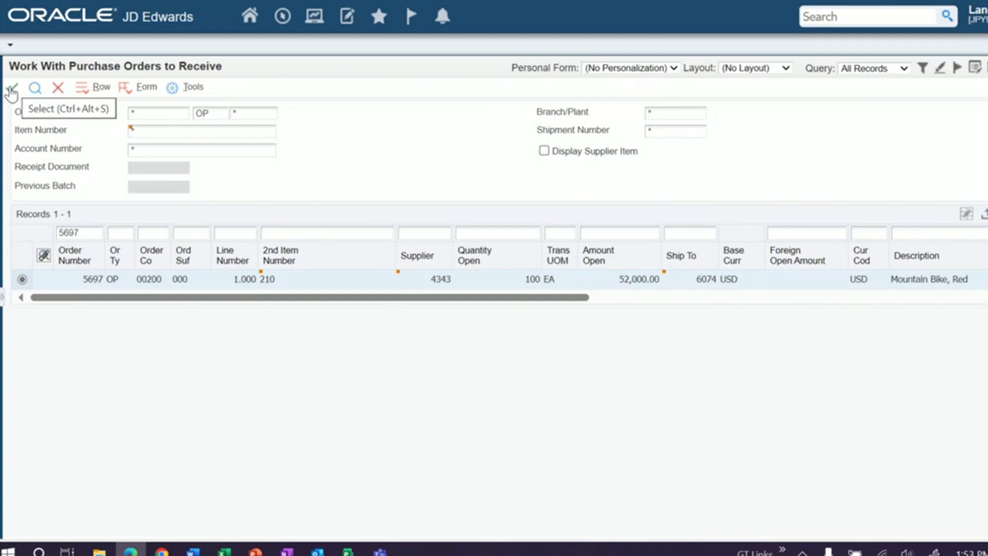
Receive all 100 Mountain Bike, Red units on PO 5697 using receipt option 1.
left_click(12, 91)
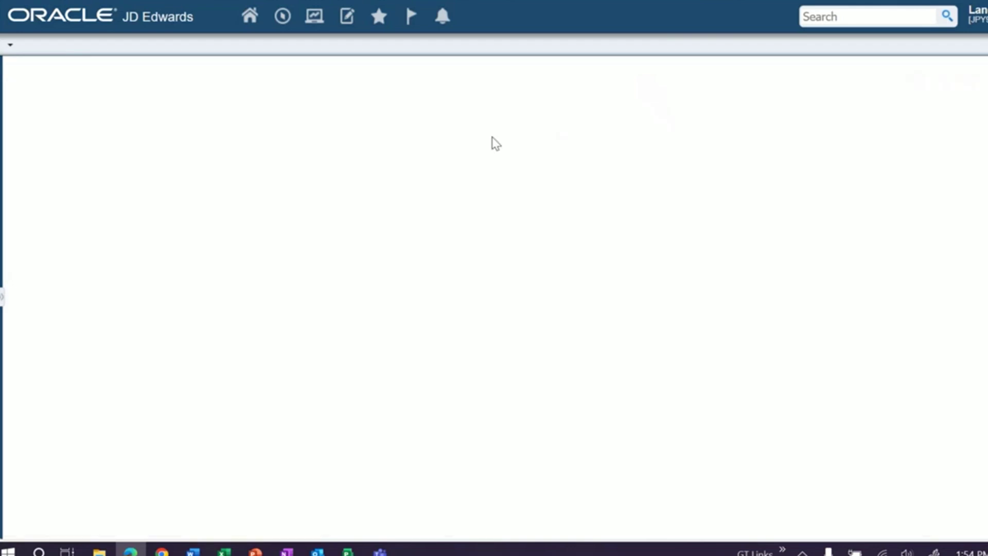
left_click(69, 278)
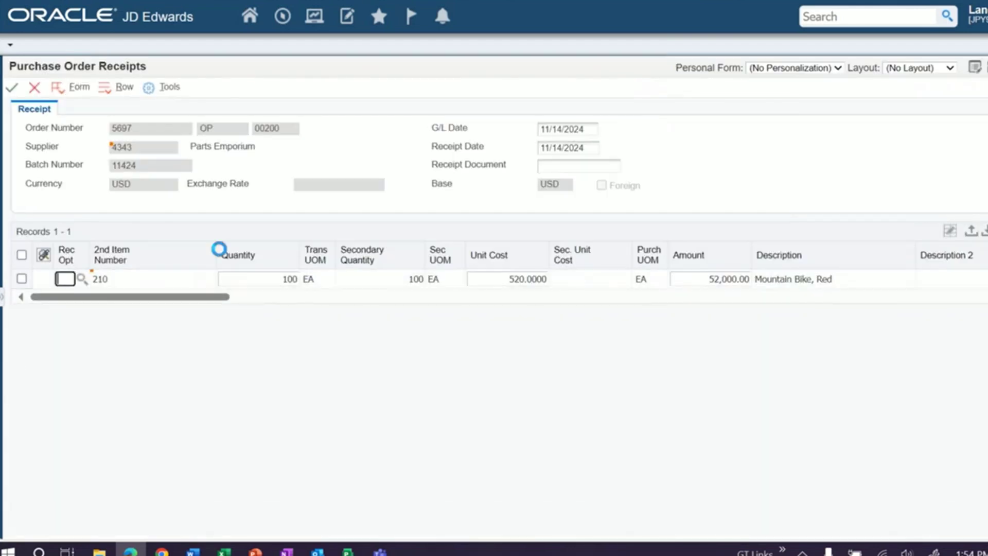
left_click(77, 311)
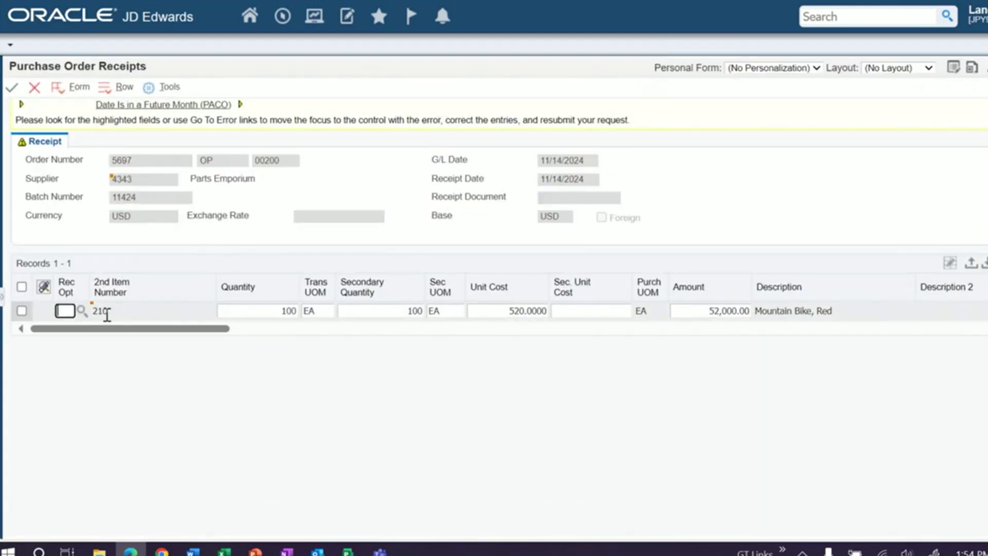
type("1")
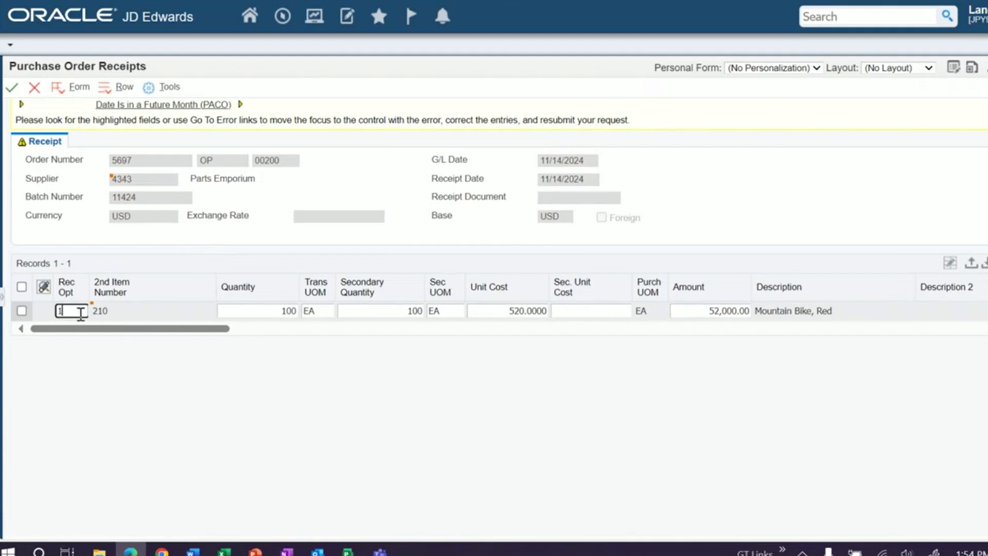
left_click(11, 93)
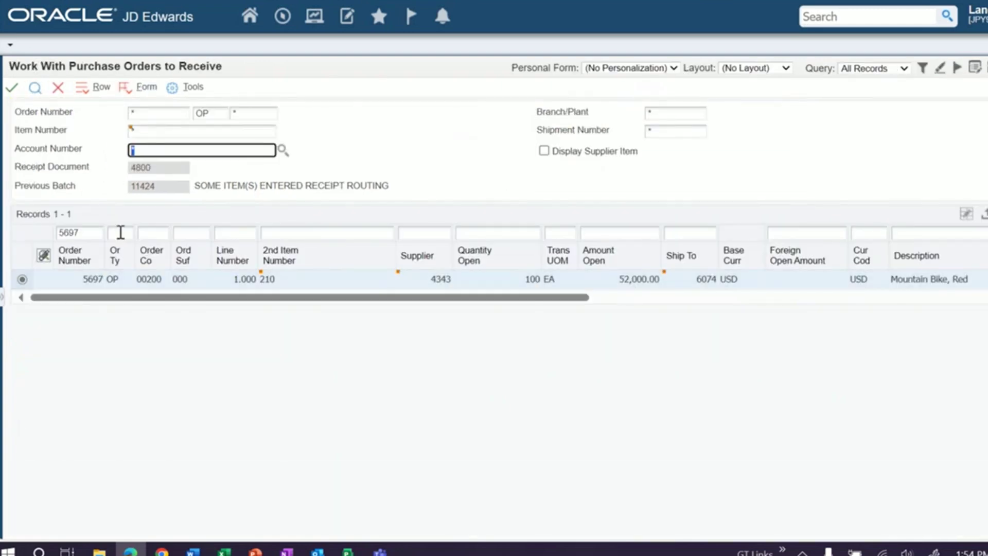
Note the receipt routing message and re-run the search for order 5697, which returns no records.
mouse_move(199, 181)
left_mouse_down()
mouse_move(203, 192)
mouse_move(364, 185)
mouse_move(405, 194)
mouse_move(201, 186)
left_mouse_up()
left_click(381, 186)
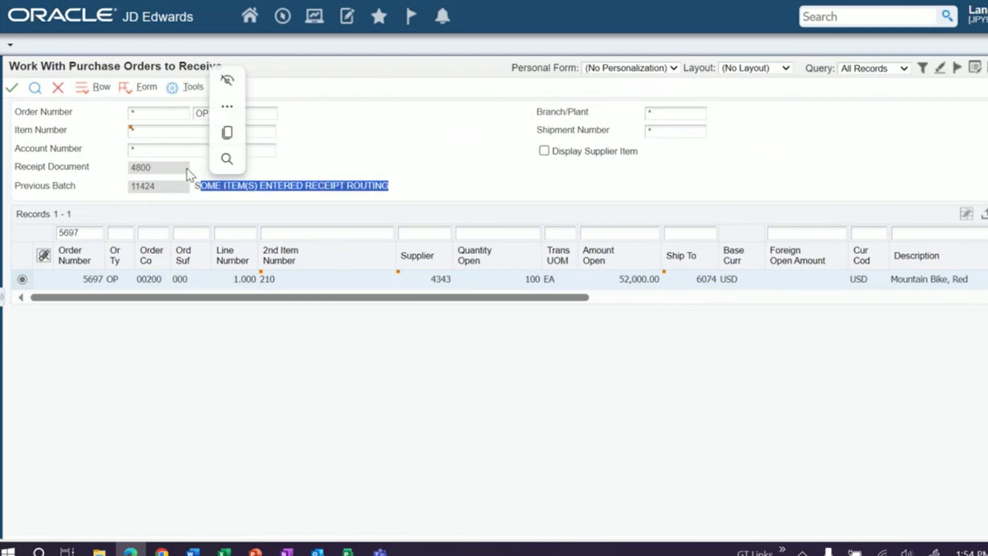
left_click(35, 88)
left_click(360, 163)
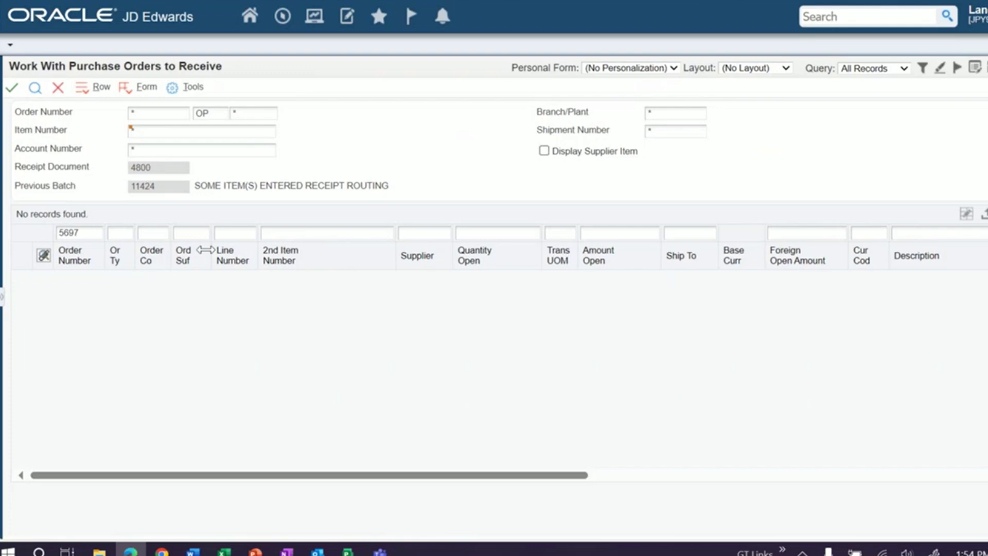
Find order 5697 in Work With Routing Statuses, showing 100 EA at operation TRAN.
left_click(58, 87)
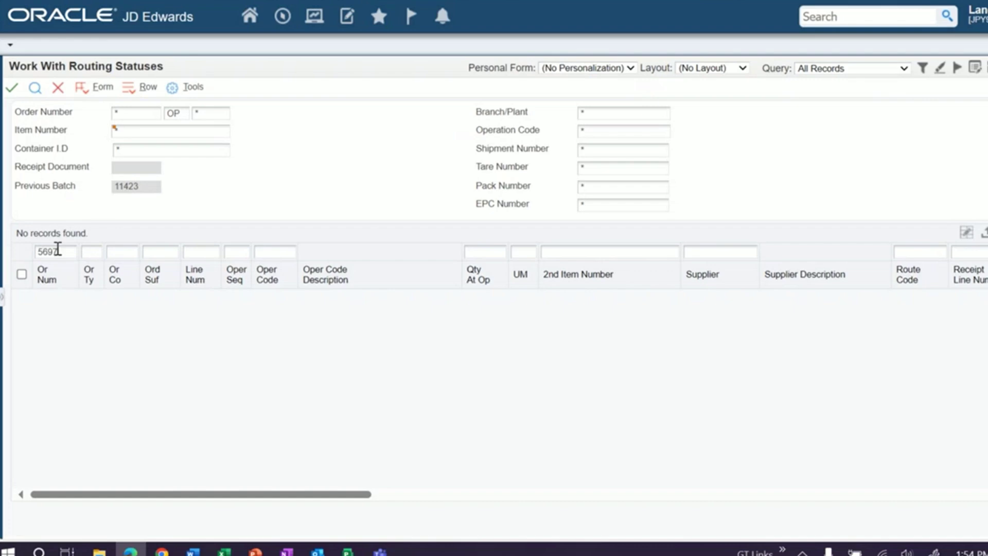
left_click(35, 88)
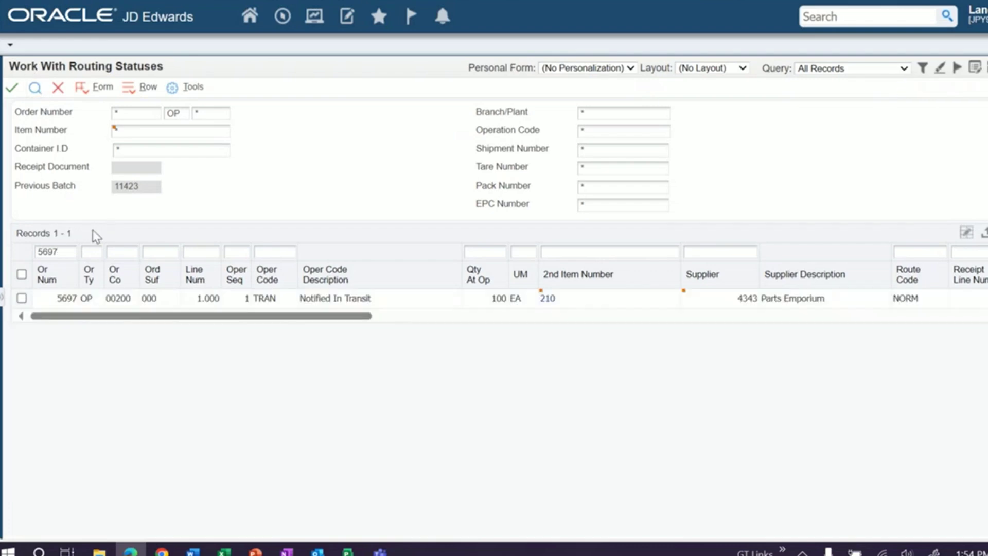
left_click(21, 298)
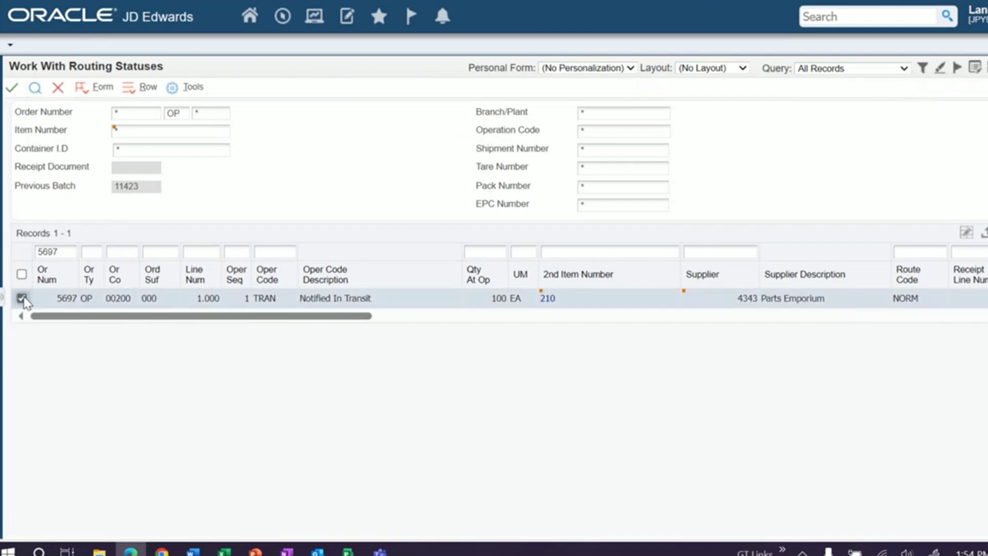
left_click(262, 298)
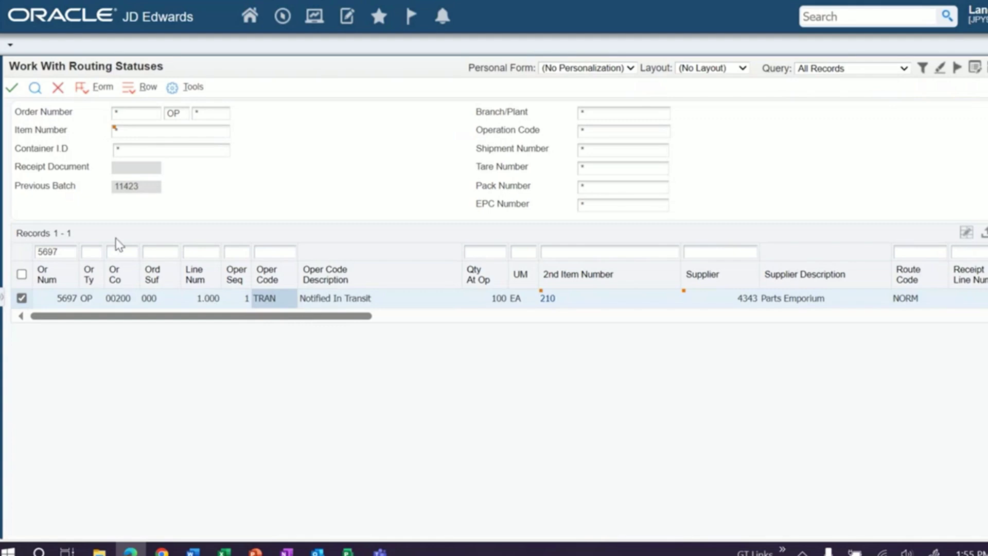
Move order 5697's 100 units to operation DOCK, Receipt to our Dock, through the Movement form.
right_click(152, 311)
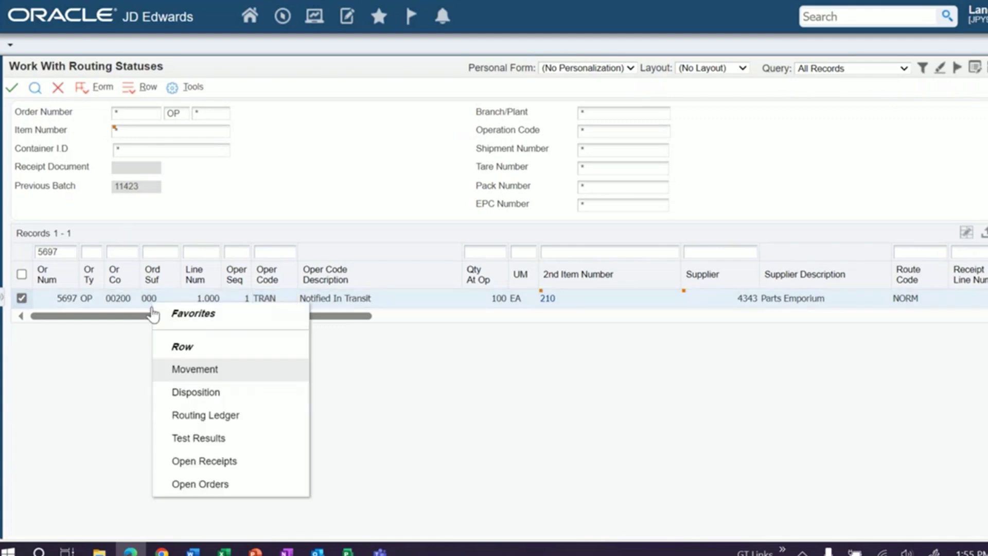
left_click(201, 381)
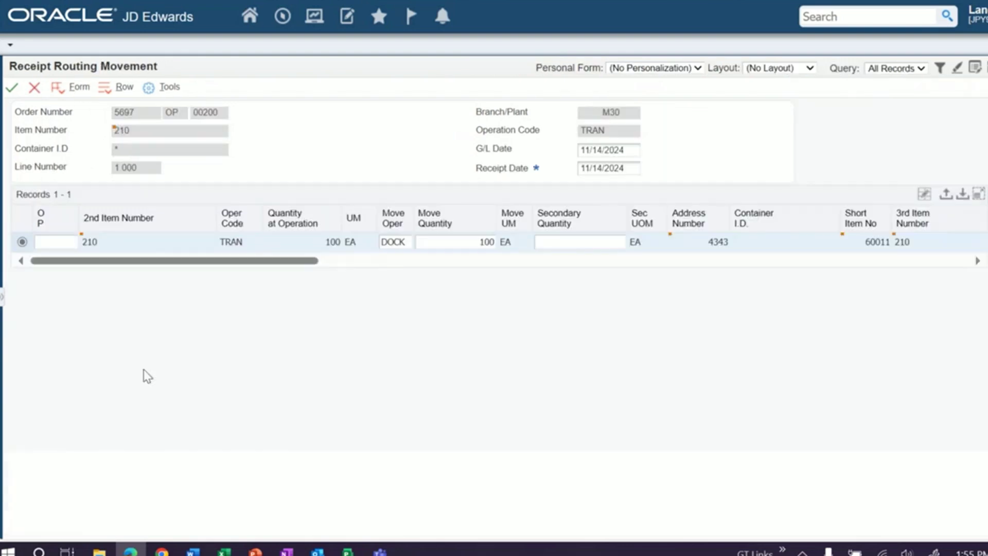
left_click(57, 241)
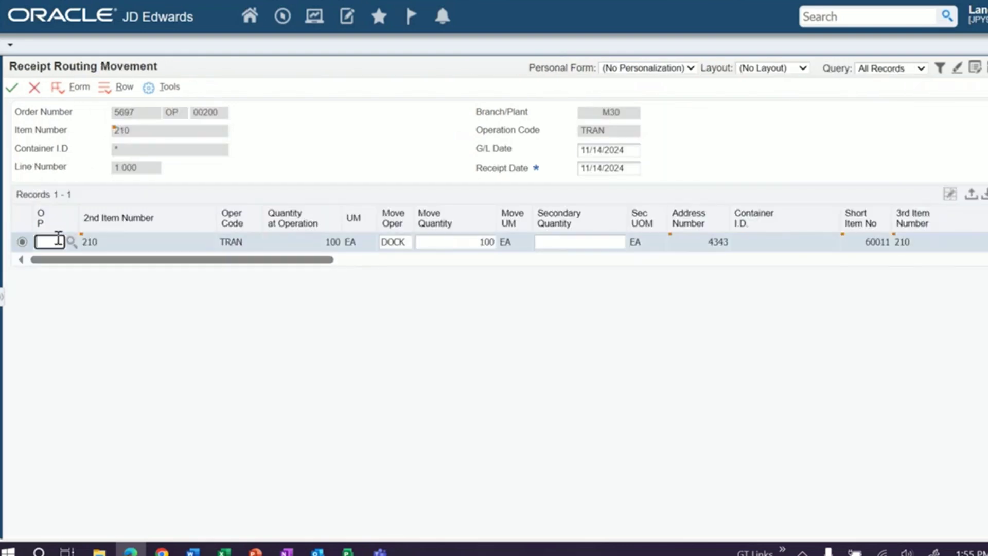
type("1")
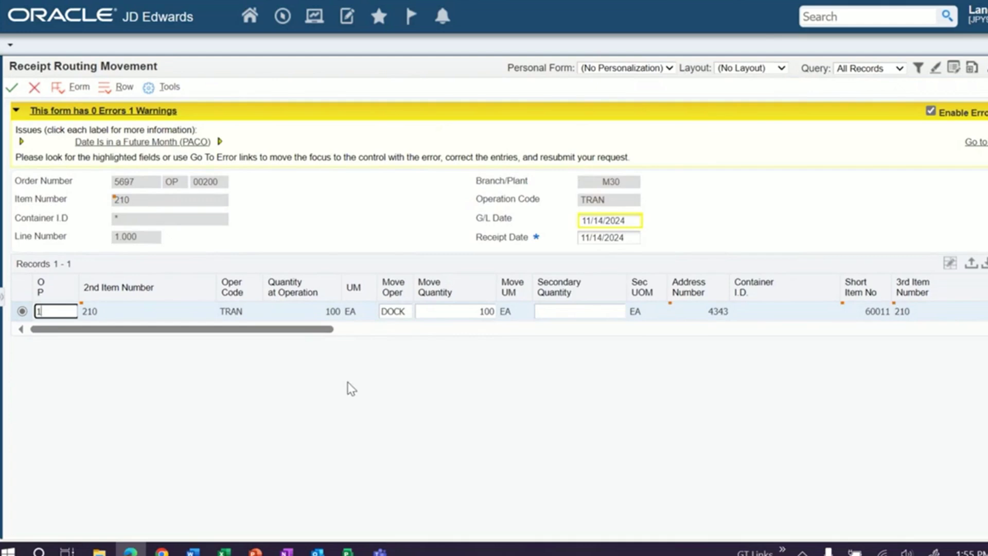
left_click(391, 311)
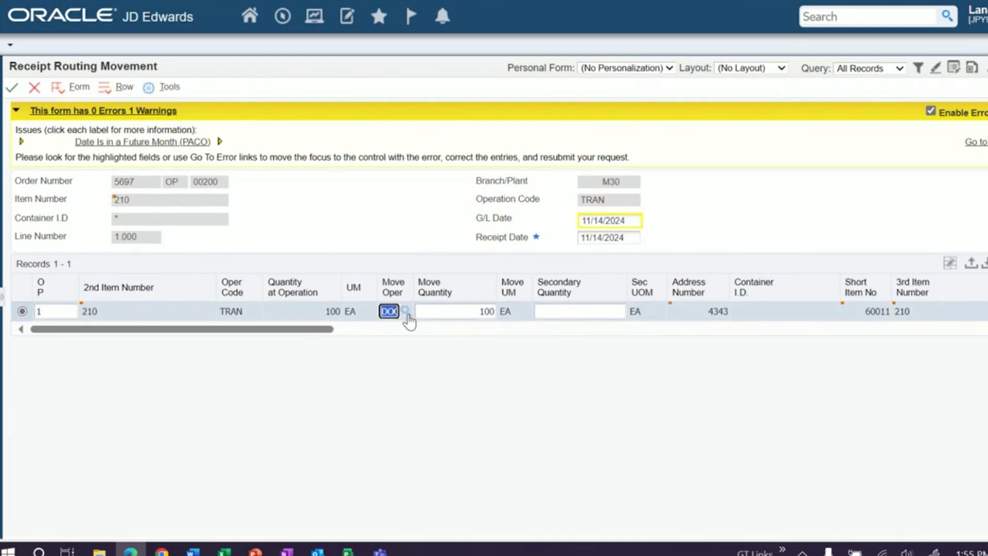
left_click(405, 311)
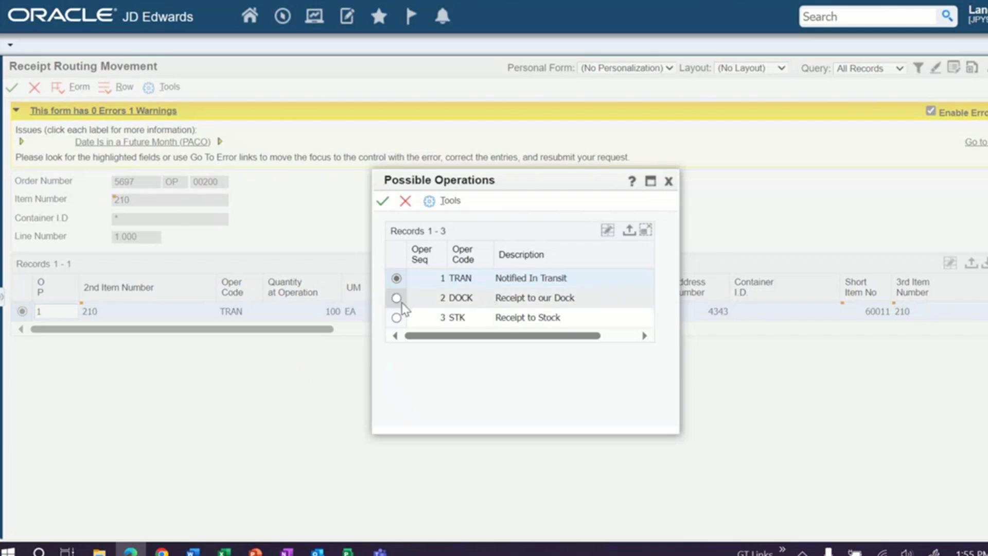
left_click(396, 298)
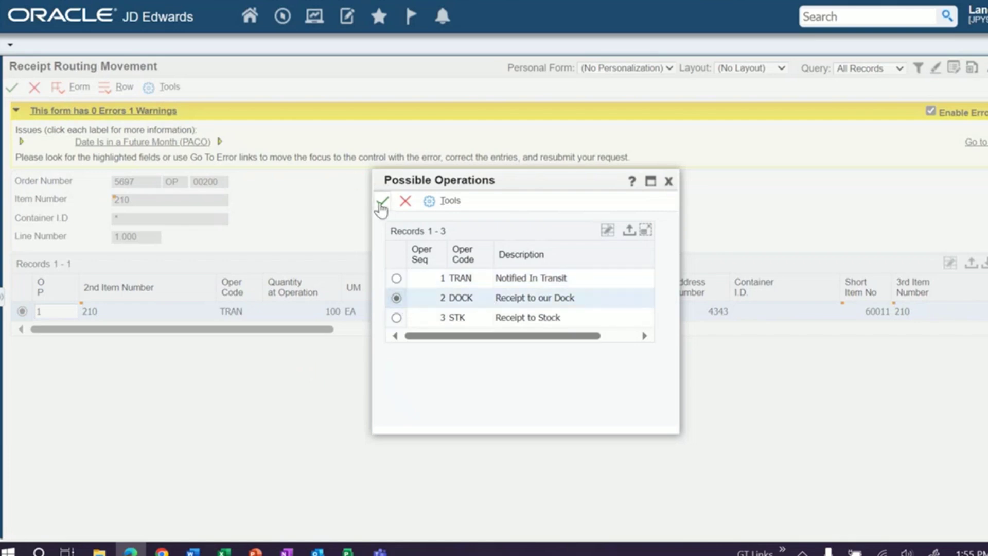
left_click(381, 203)
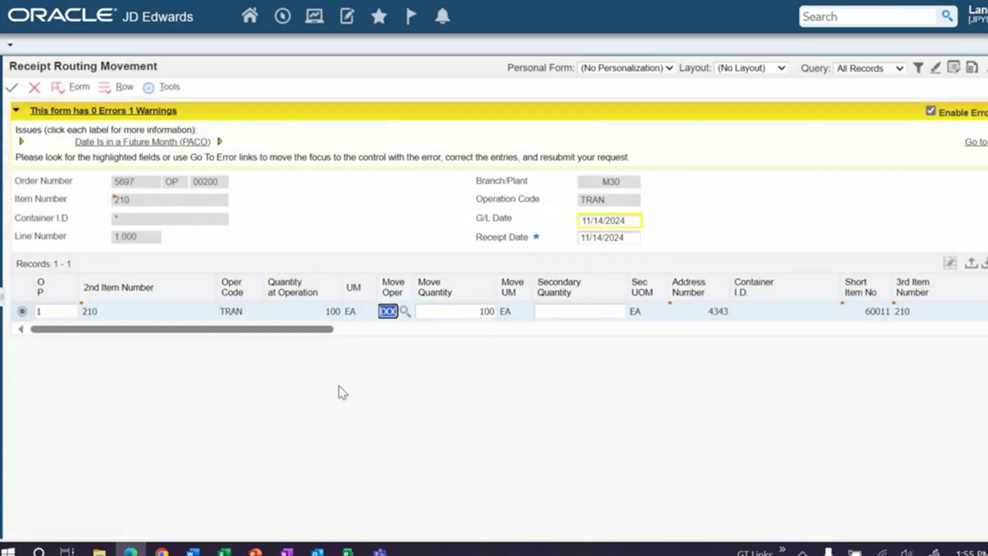
left_click(15, 90)
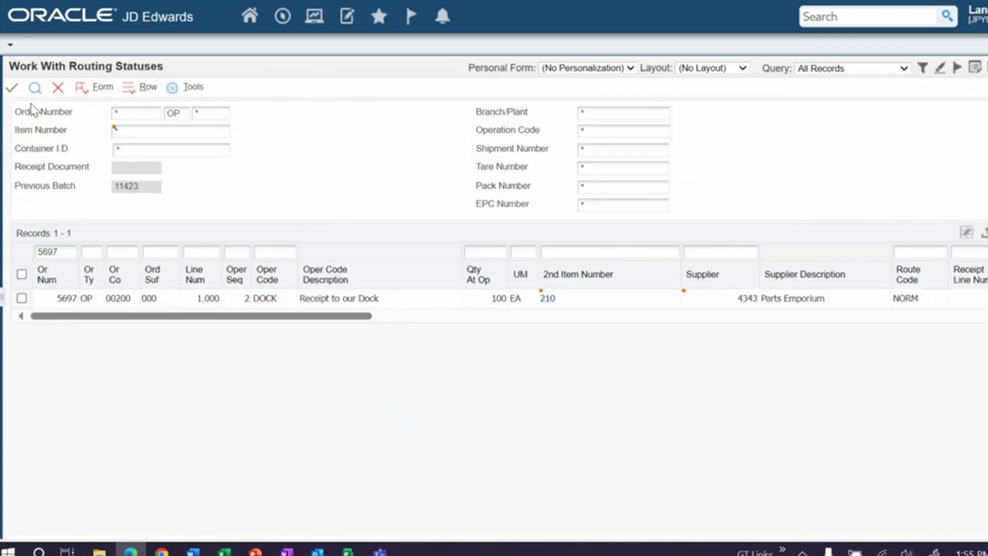
left_click(34, 91)
left_click(327, 297)
left_click(21, 299)
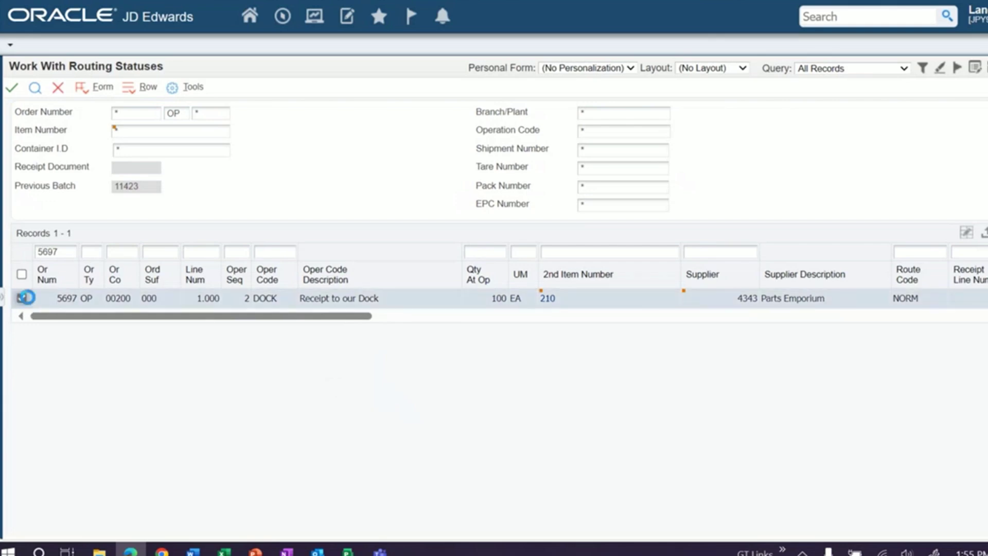
left_click(139, 91)
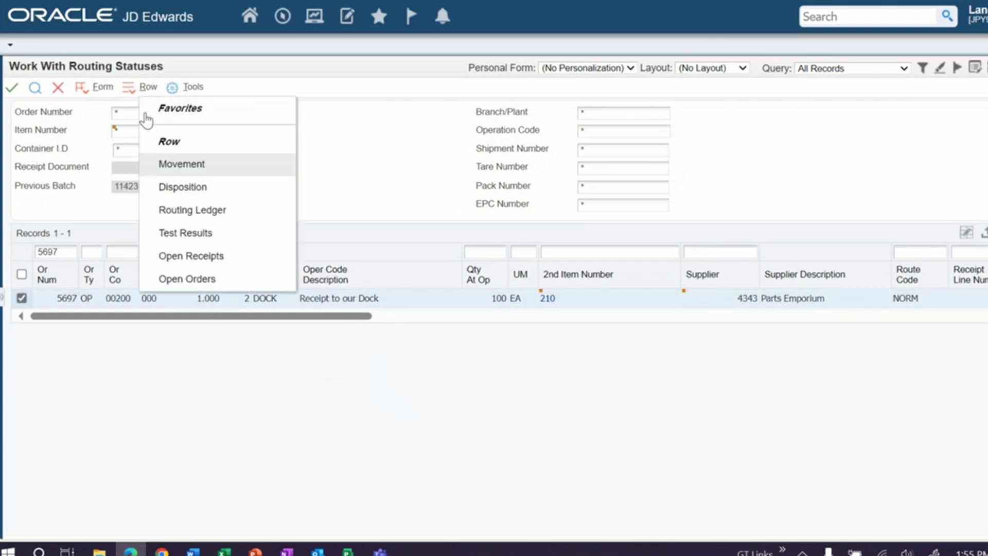
left_click(185, 234)
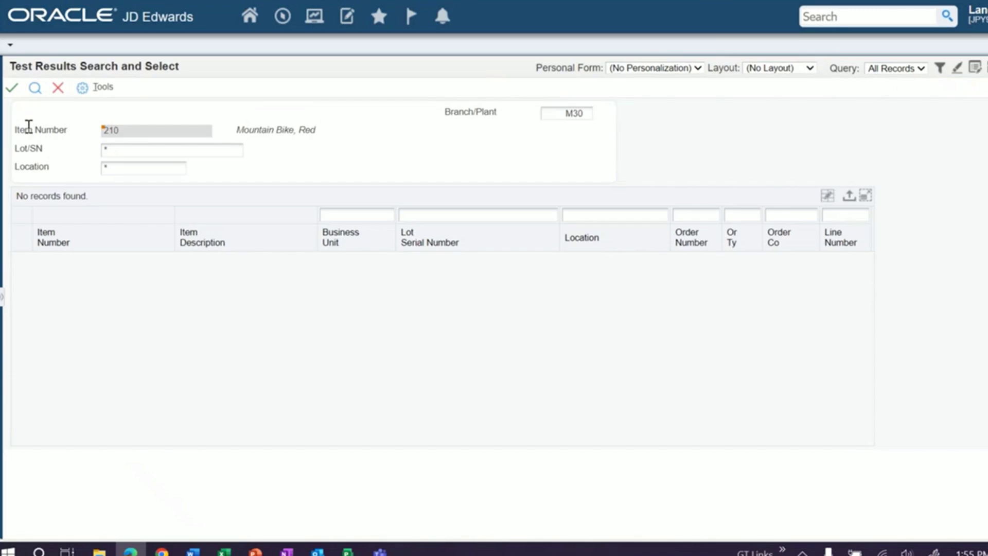
left_click(57, 89)
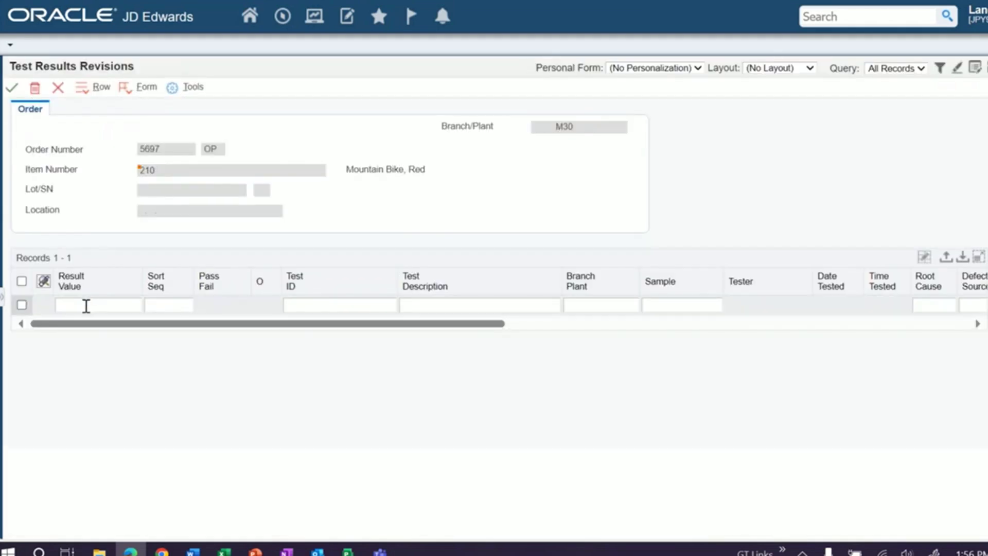
left_click(86, 306)
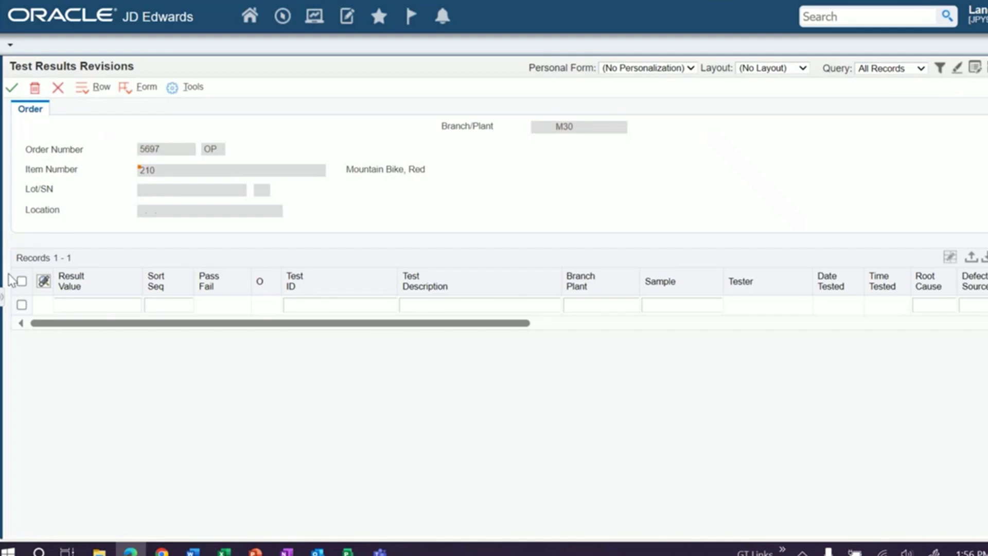
left_click(58, 95)
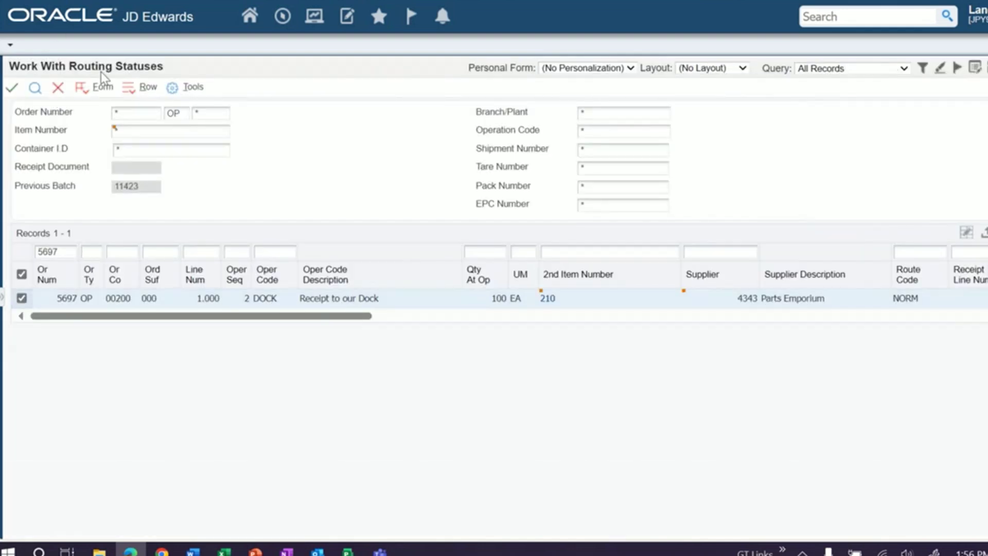
Open the Routing Disposition form for order 5697's line at DOCK.
left_click(139, 87)
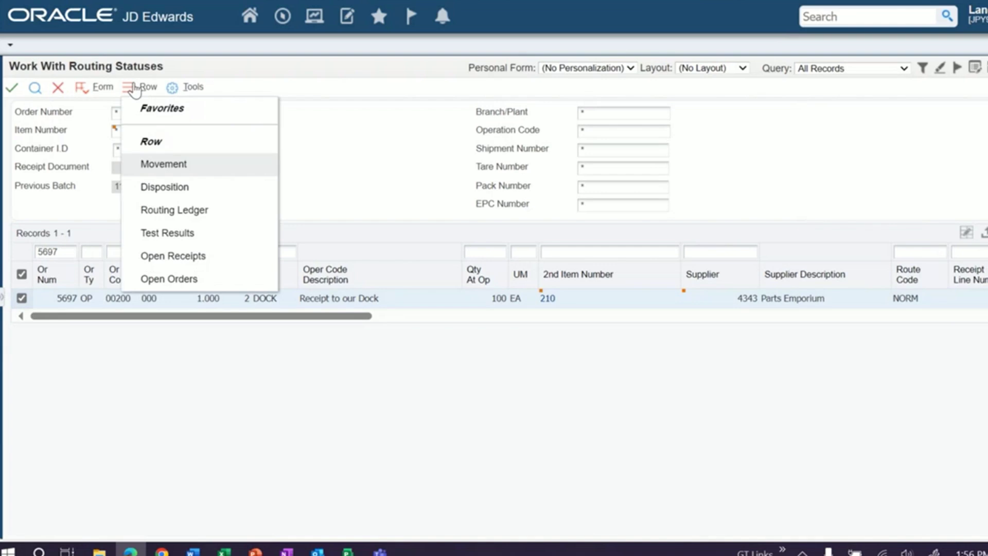
left_click(155, 189)
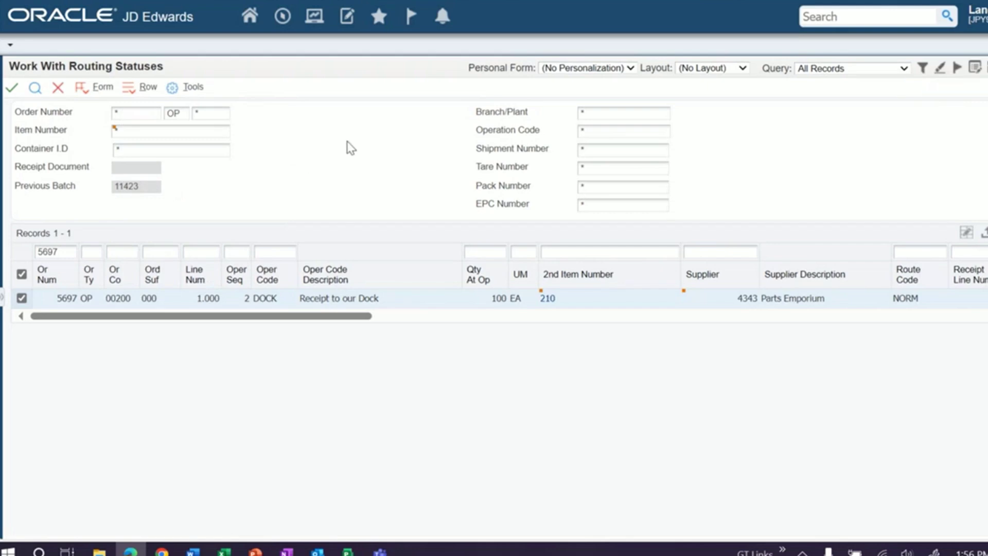
Set the disposition to move 50 units to operation STK.
left_click(137, 261)
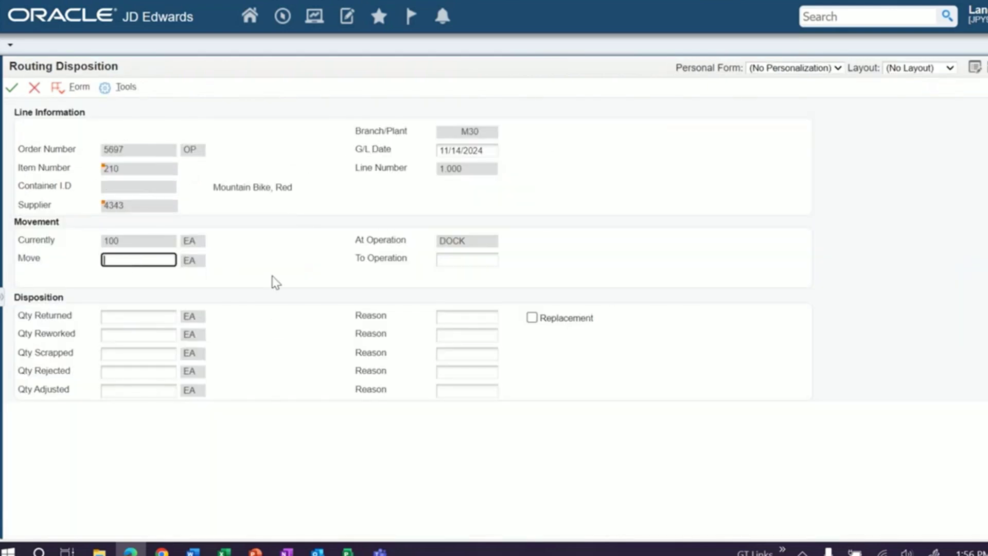
key("Tab")
left_click(134, 258)
type("50")
left_click(479, 259)
type("STK")
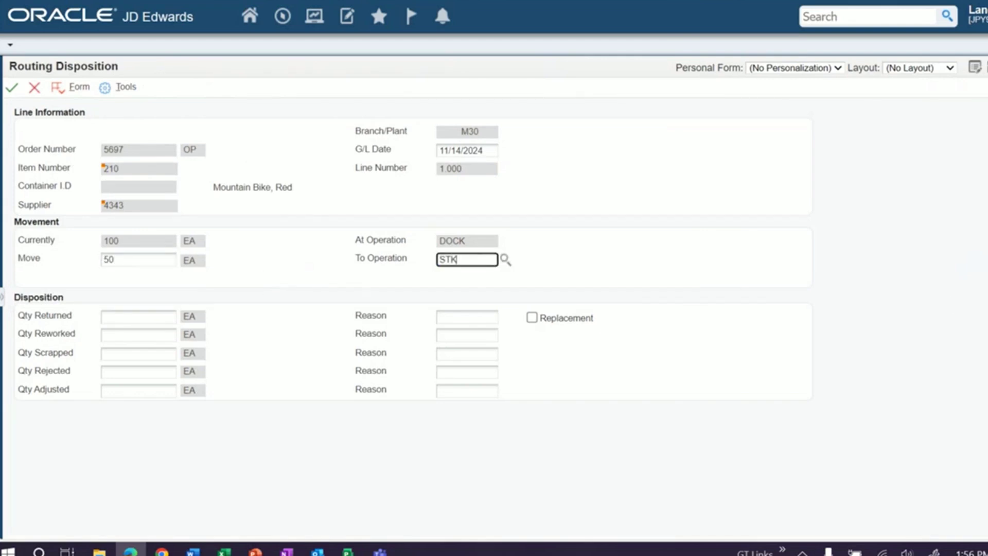
key("Tab")
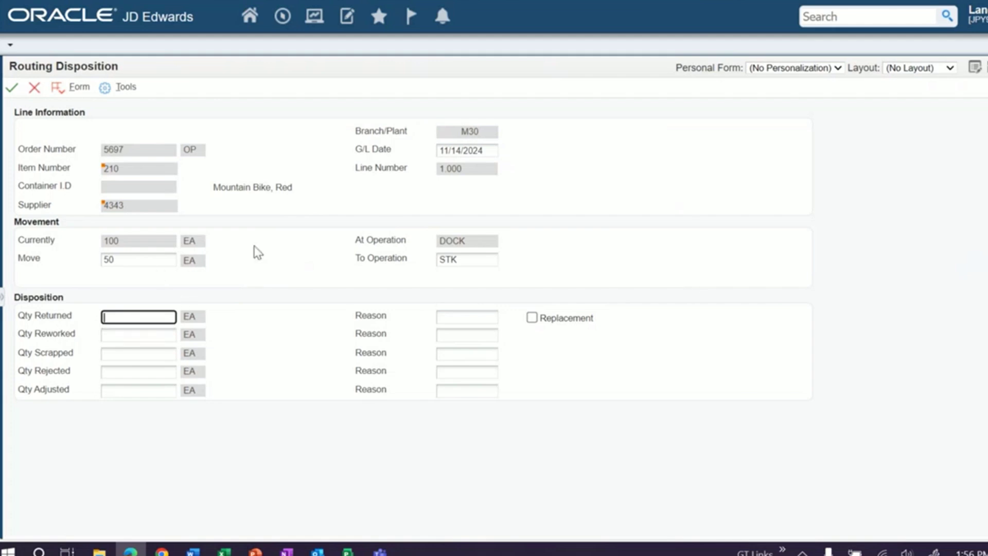
Enter the 10-unit scrapped quantity and request a replacement, bringing up Replacement Information.
left_click(119, 354)
type("1")
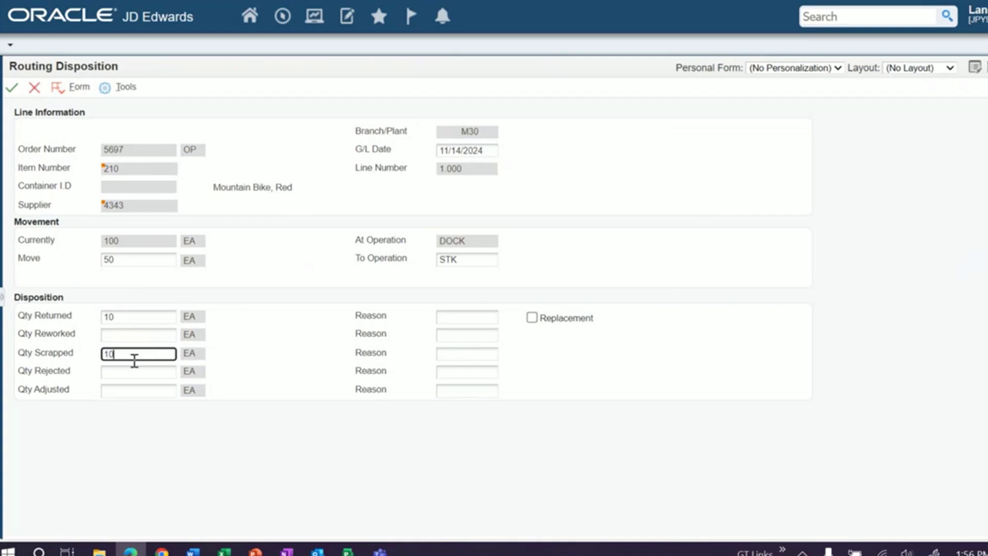
type("0")
left_click(532, 318)
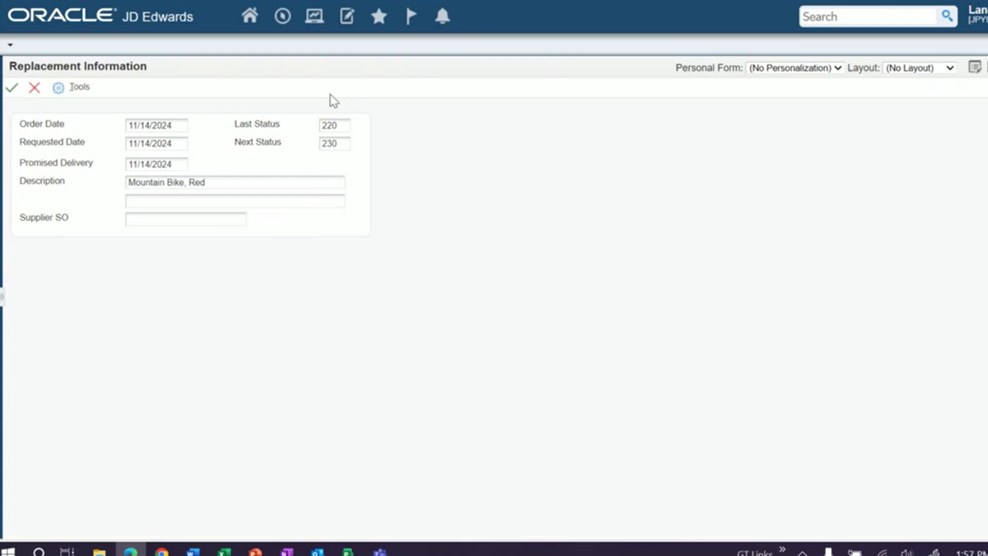
left_click(335, 120)
left_click(332, 144)
left_click(327, 113)
Give the replacement Last Status 280 and Next Status 400 and accept it.
left_click(331, 120)
type("280")
key("Tab")
type("400")
key("Tab")
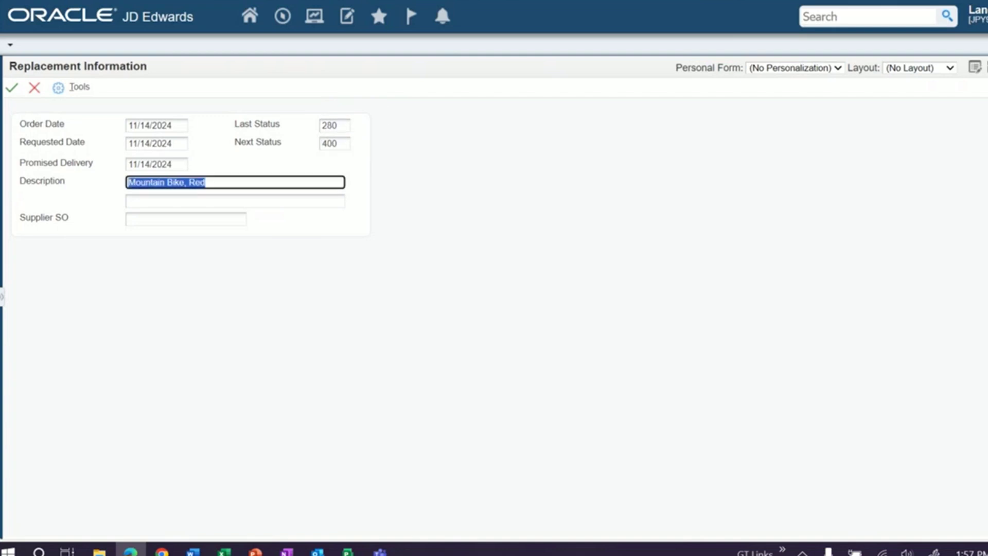
key("Tab")
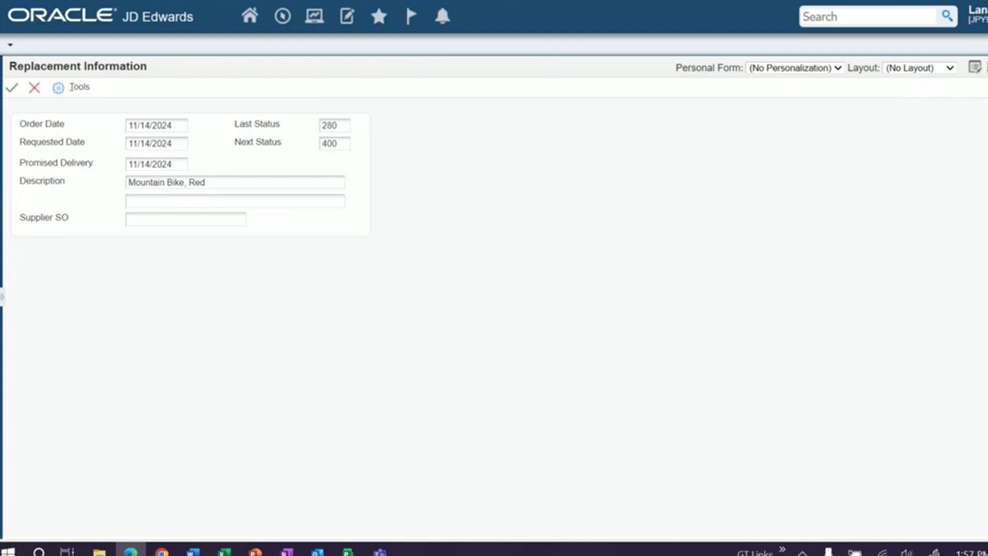
left_click(12, 90)
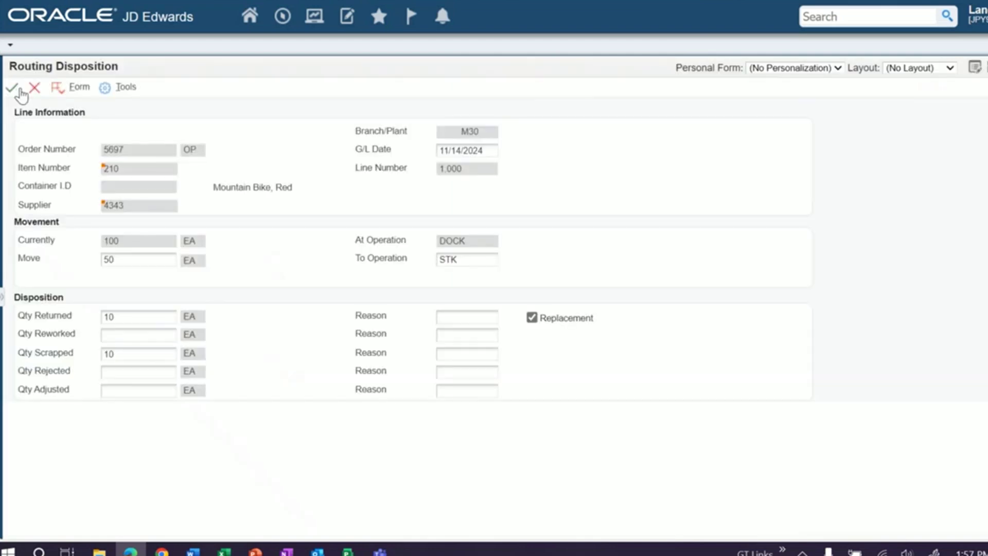
Submit the routing disposition, accepting the future-month date warnings.
left_click(16, 94)
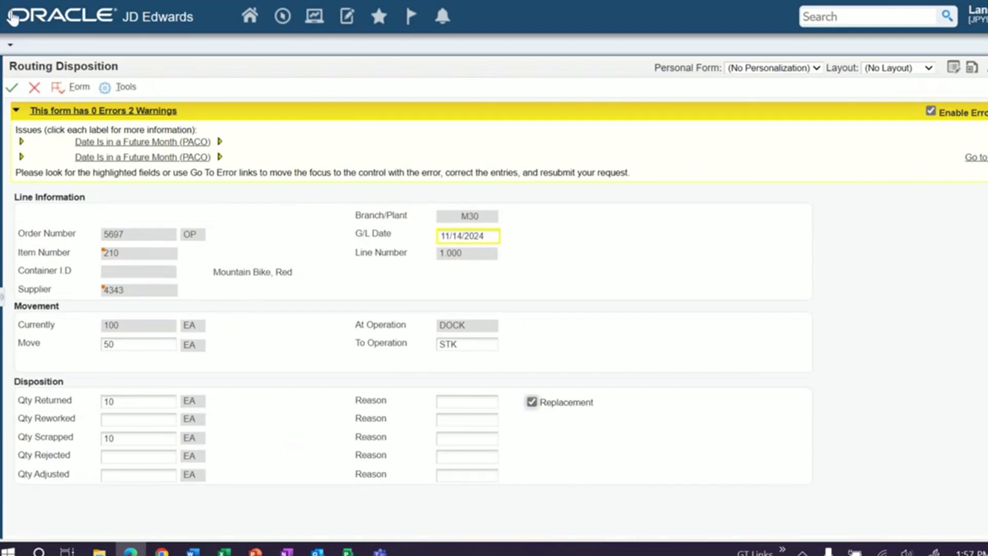
left_click(12, 87)
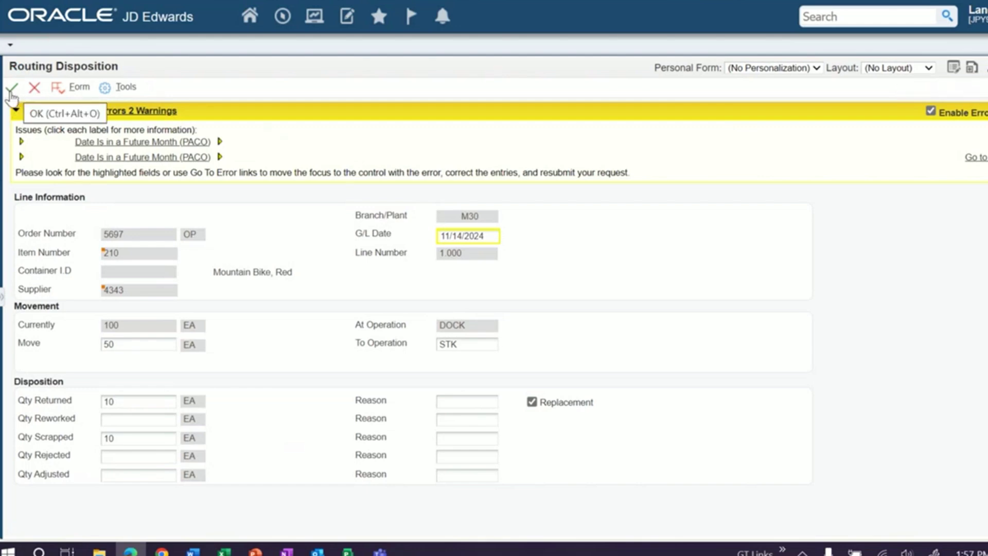
left_click(11, 90)
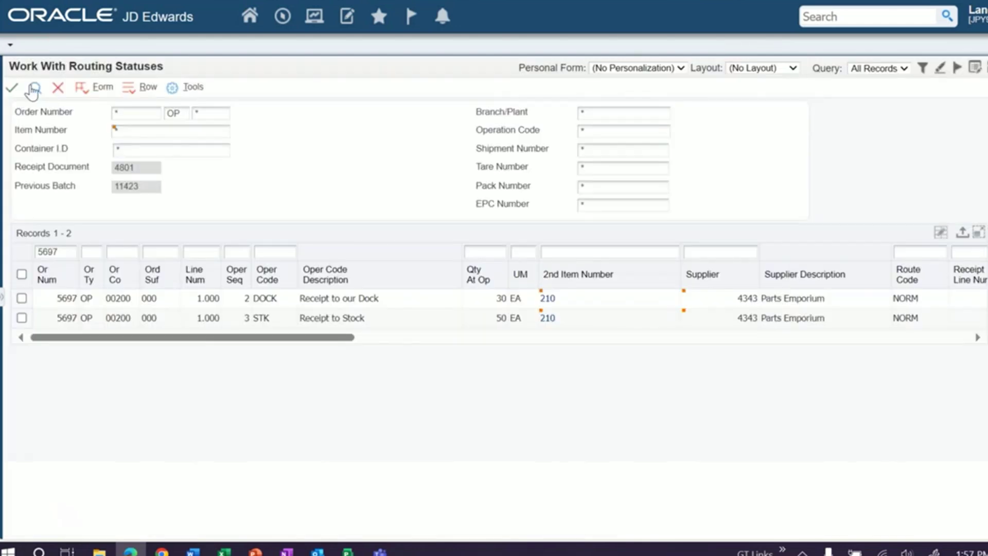
left_click(486, 324)
left_click(325, 318)
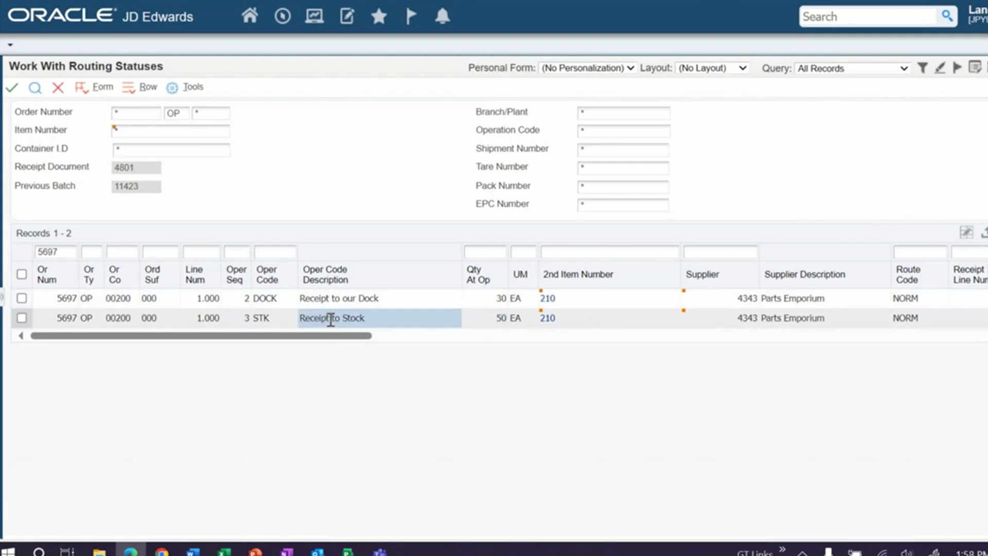
left_click(492, 300)
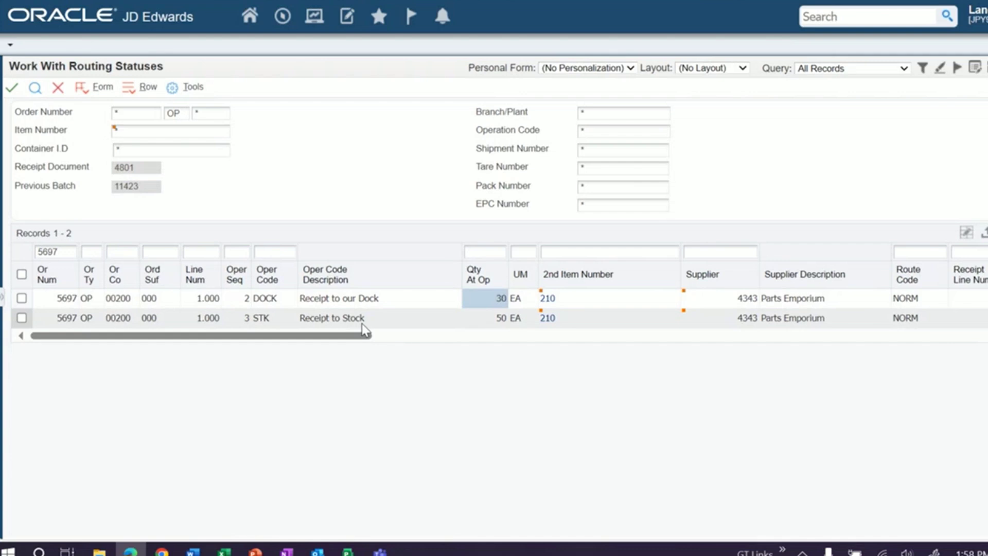
Open order 5697's detail lines through fast path P4310.
left_click(282, 20)
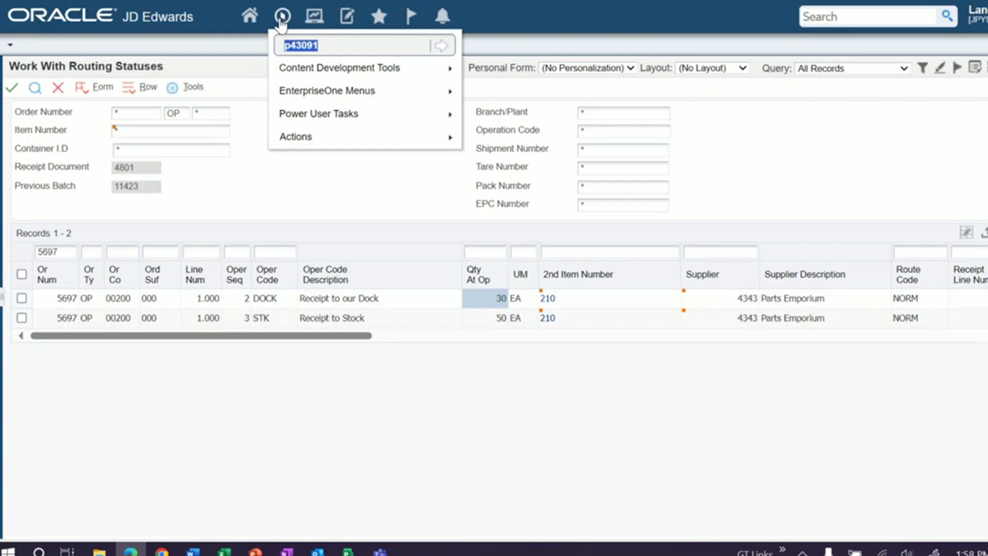
type("p43")
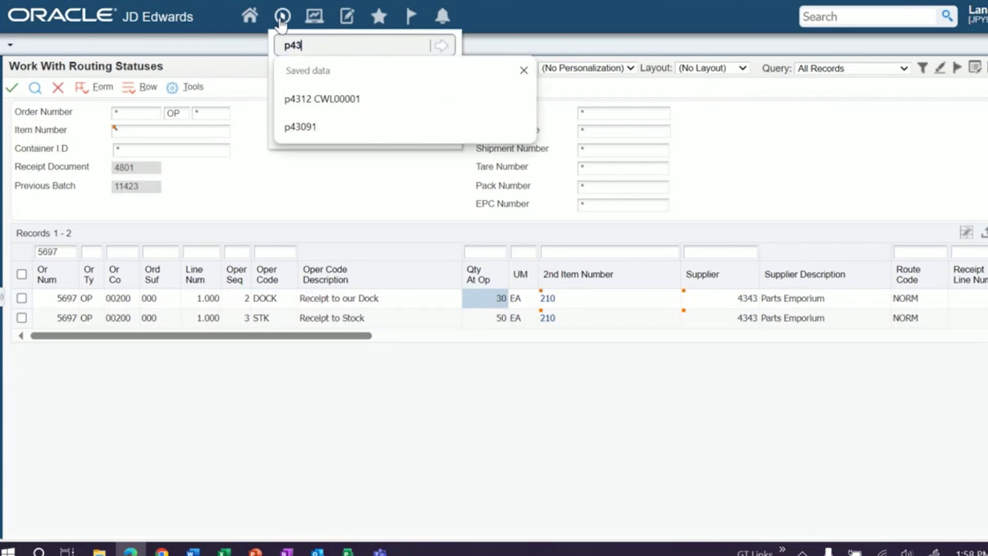
type("10")
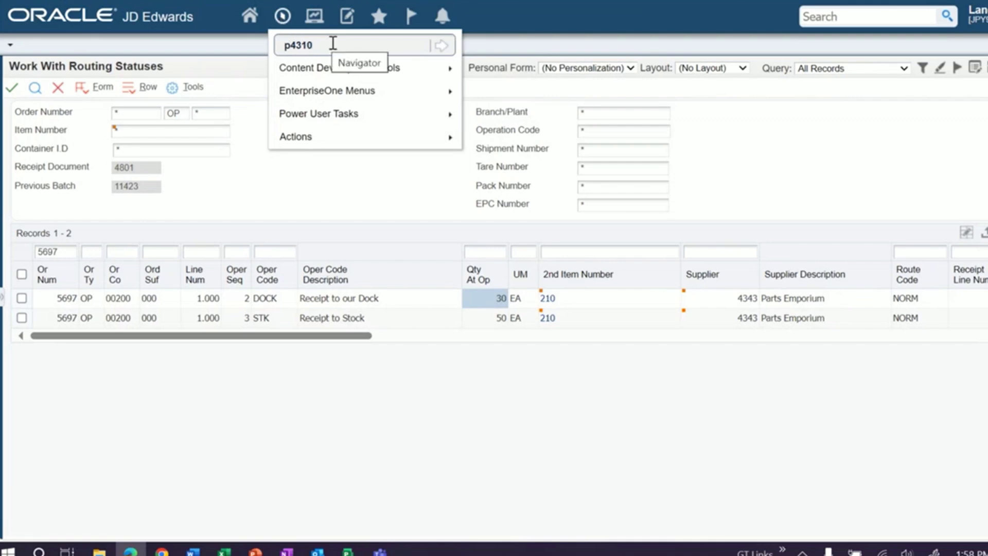
key("Return")
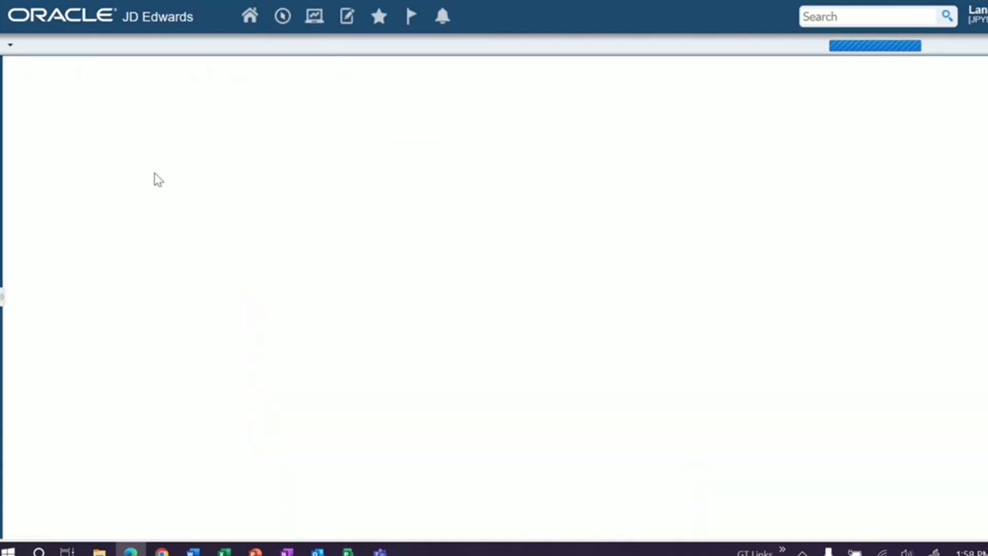
left_click(98, 189)
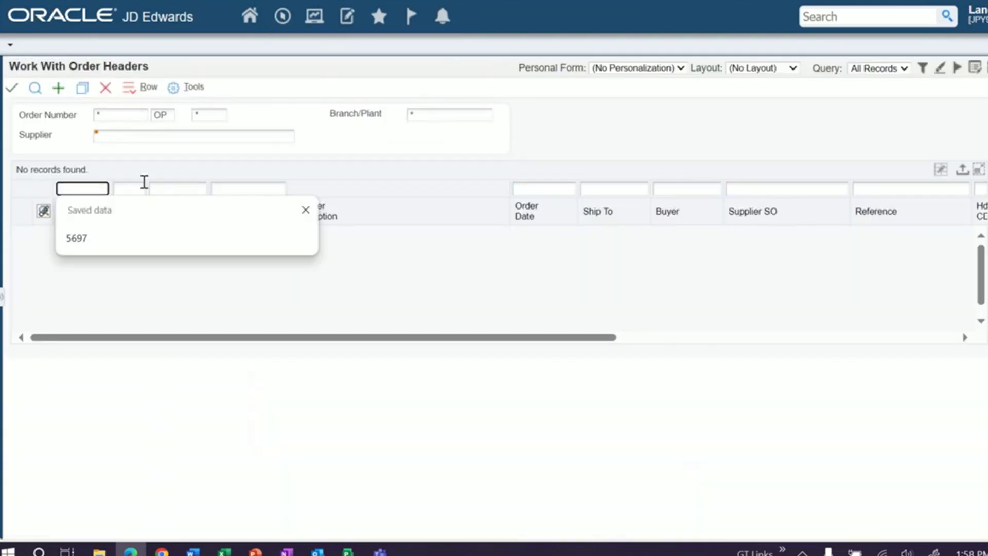
type("5697")
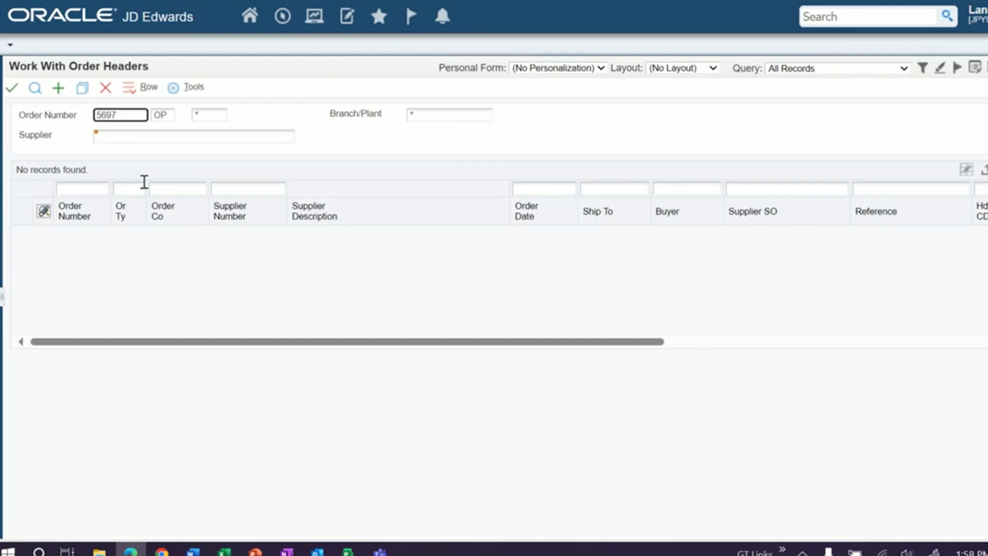
key("Return")
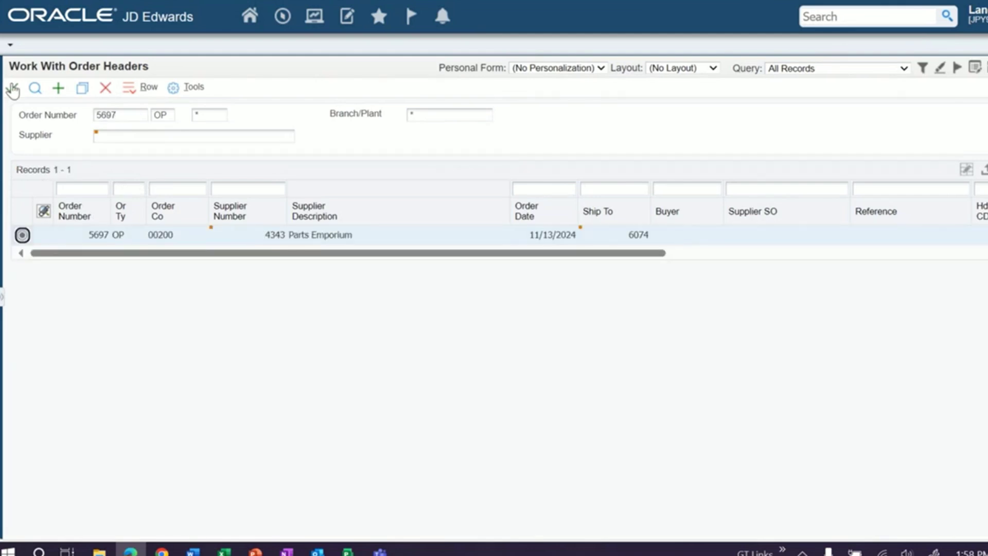
left_click(13, 89)
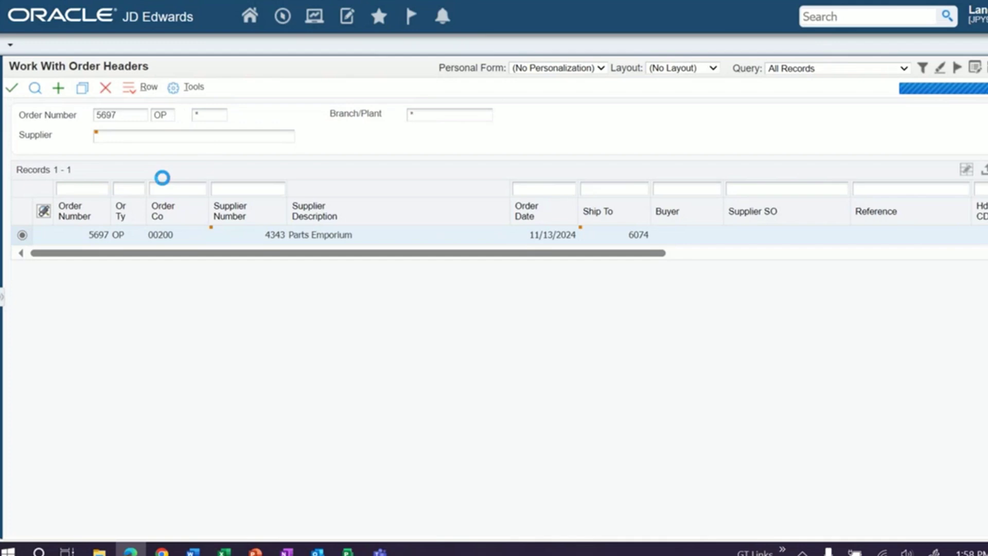
left_click(12, 90)
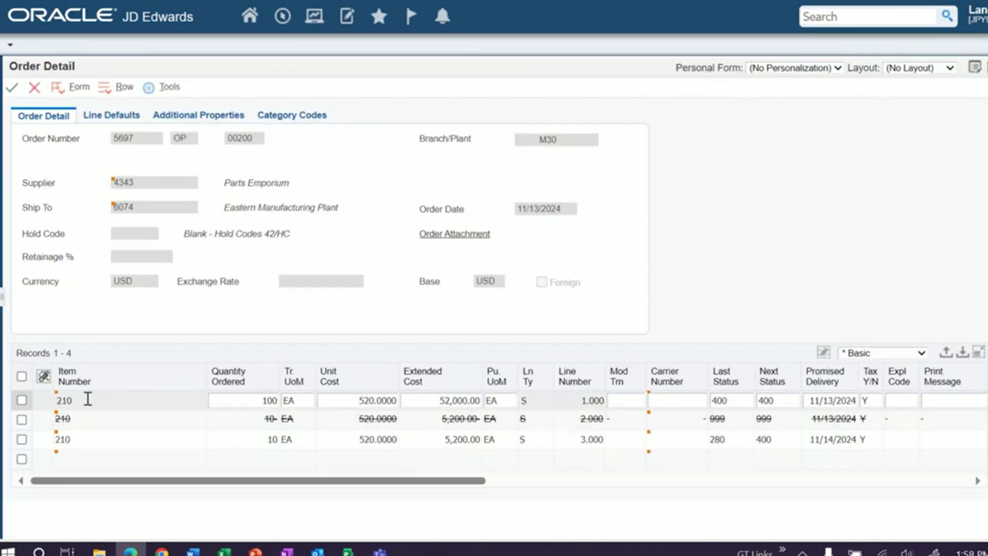
Review line quantities: 100 on line 1, the cancelled line, and the 10 EA replacement line.
left_click(269, 400)
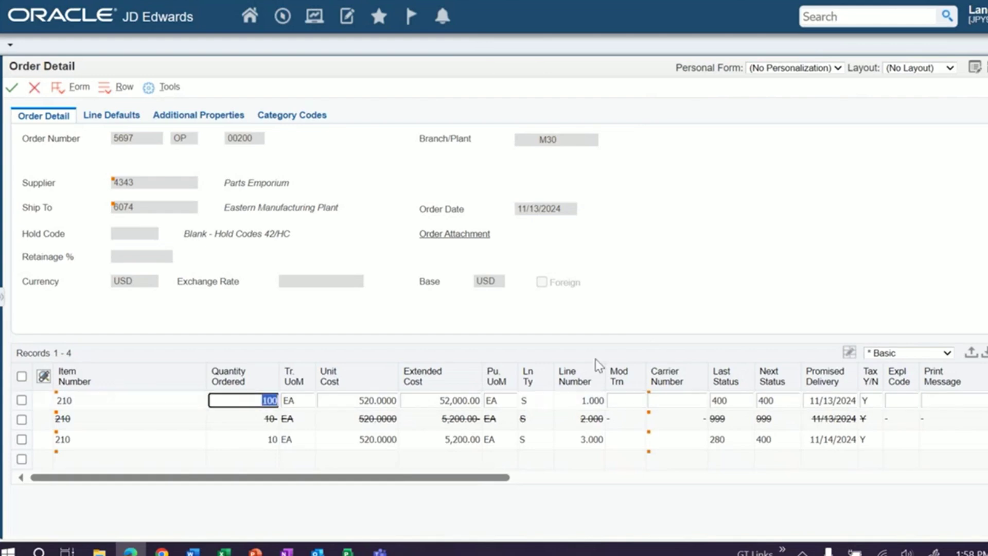
left_click(259, 418)
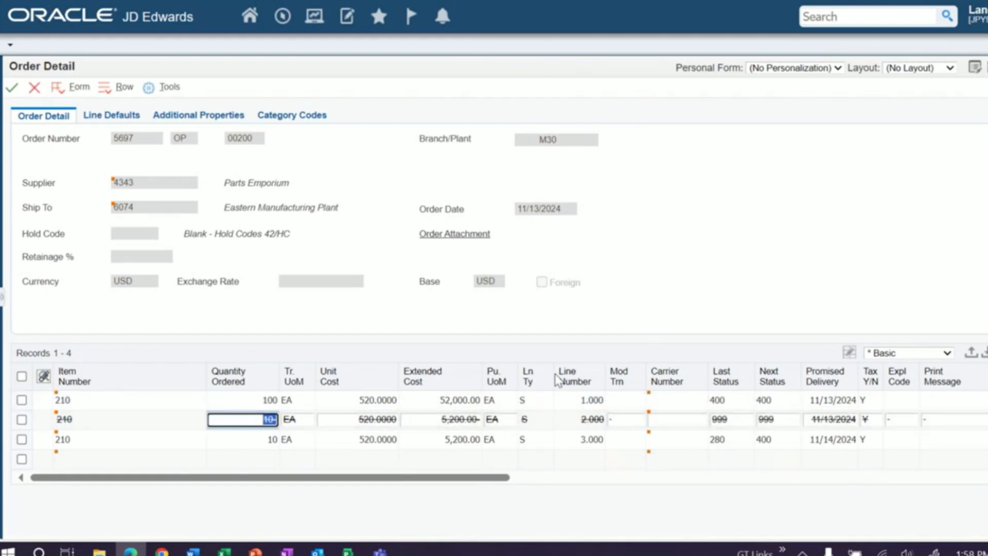
left_click(273, 441)
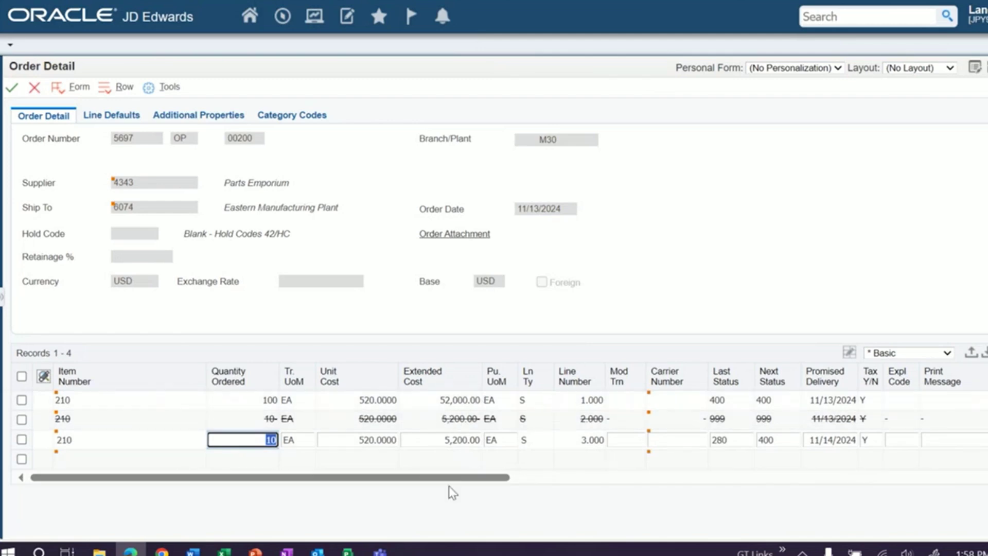
left_click(21, 440)
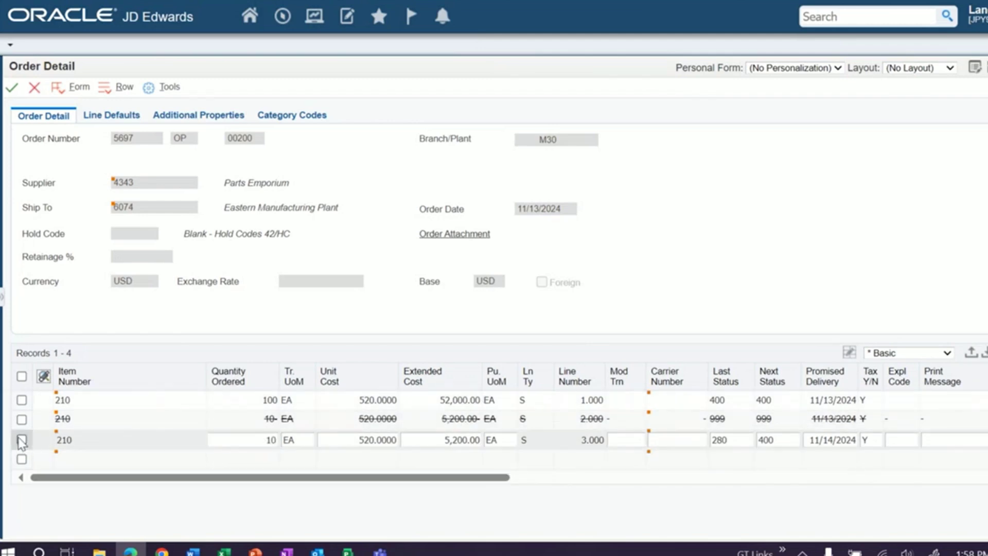
left_click_drag(269, 481, 46, 455)
mouse_move(314, 16)
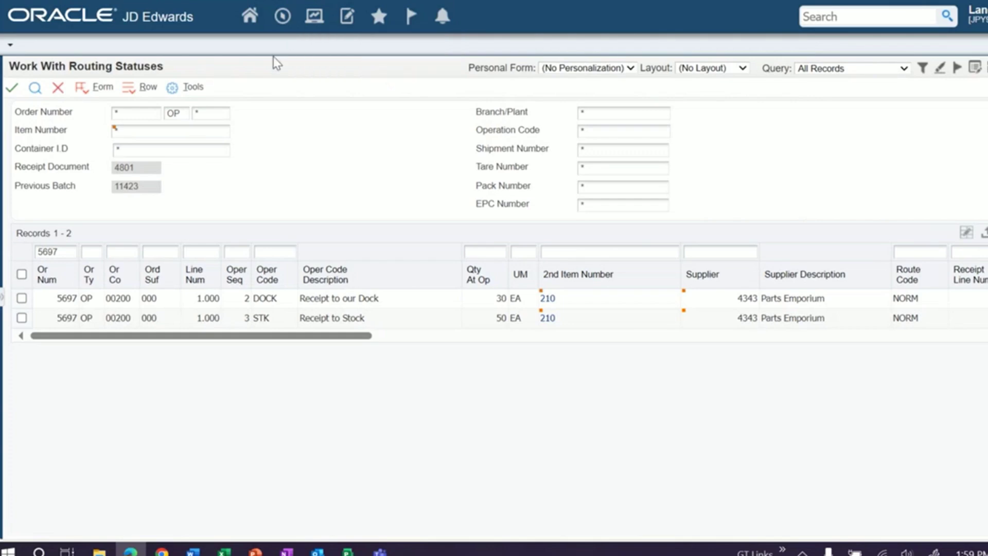
left_click(21, 298)
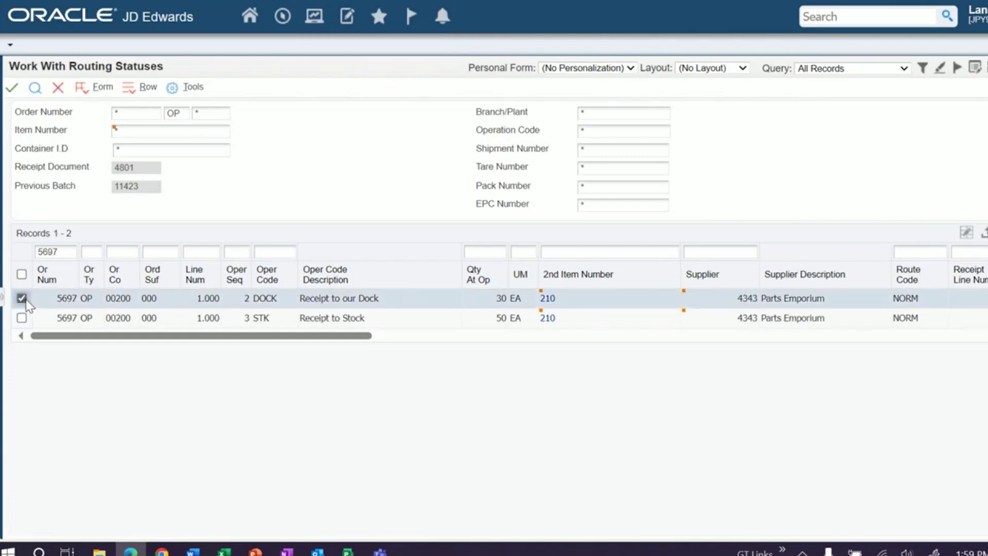
left_click(147, 89)
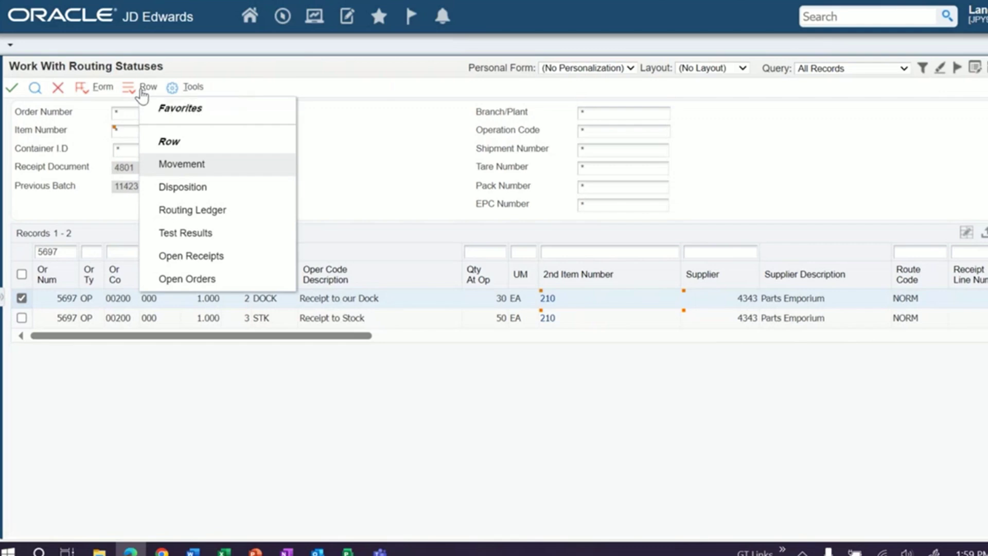
right_click(142, 94)
left_click(121, 60)
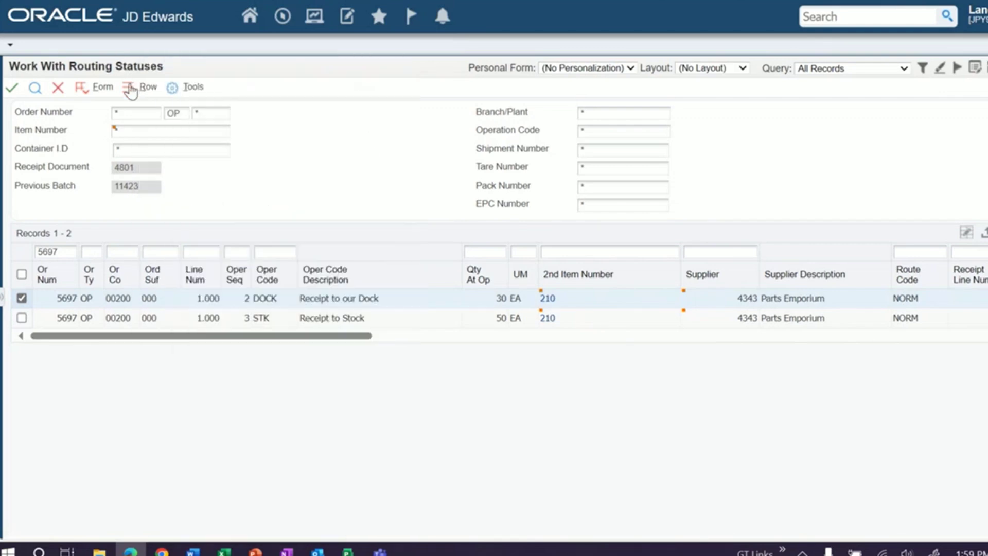
left_click(138, 89)
left_click(160, 210)
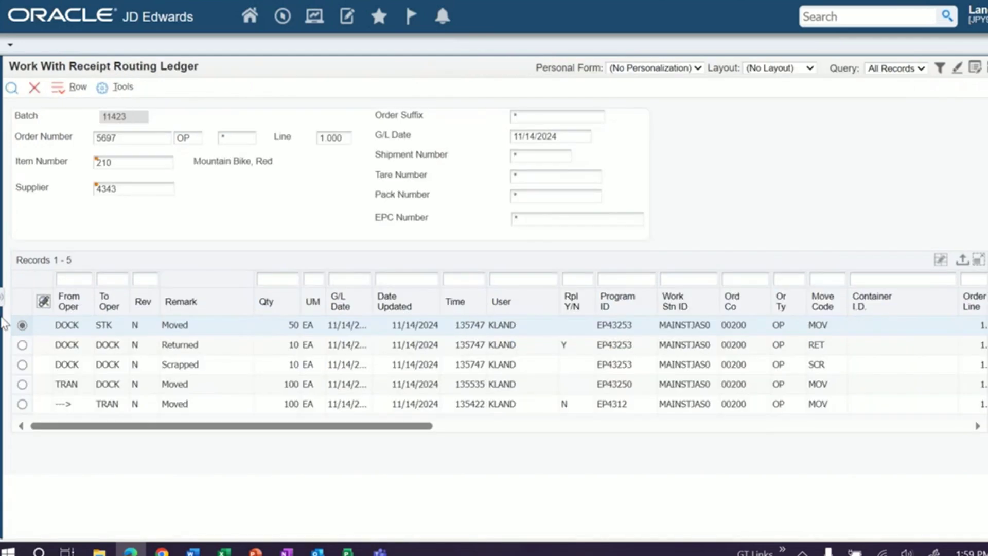
left_click(239, 403)
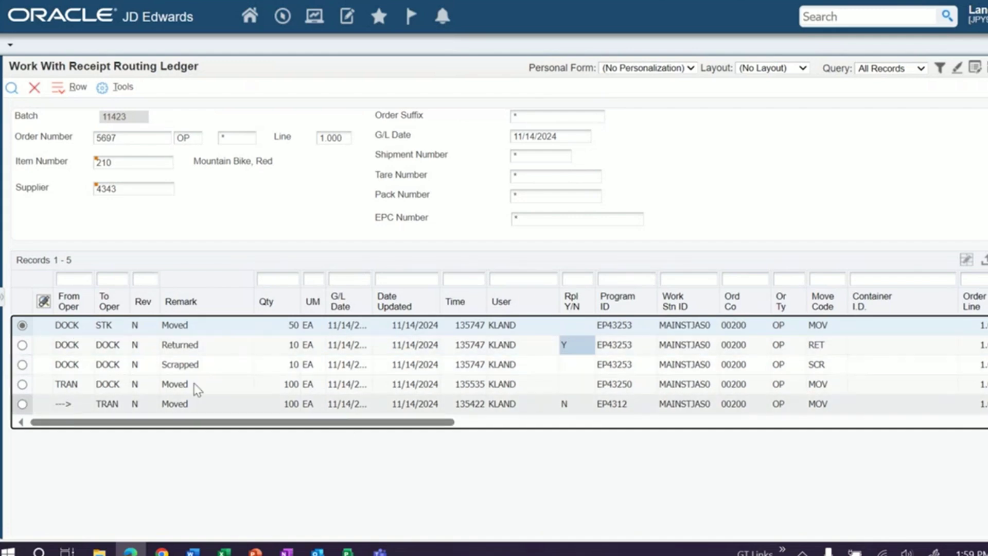
left_click_drag(142, 423, 124, 432)
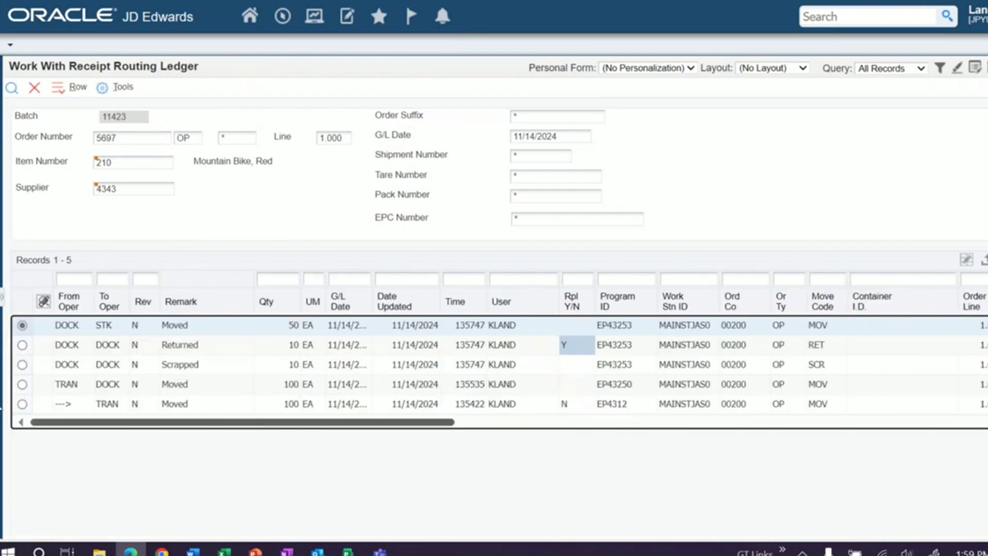
left_click(35, 90)
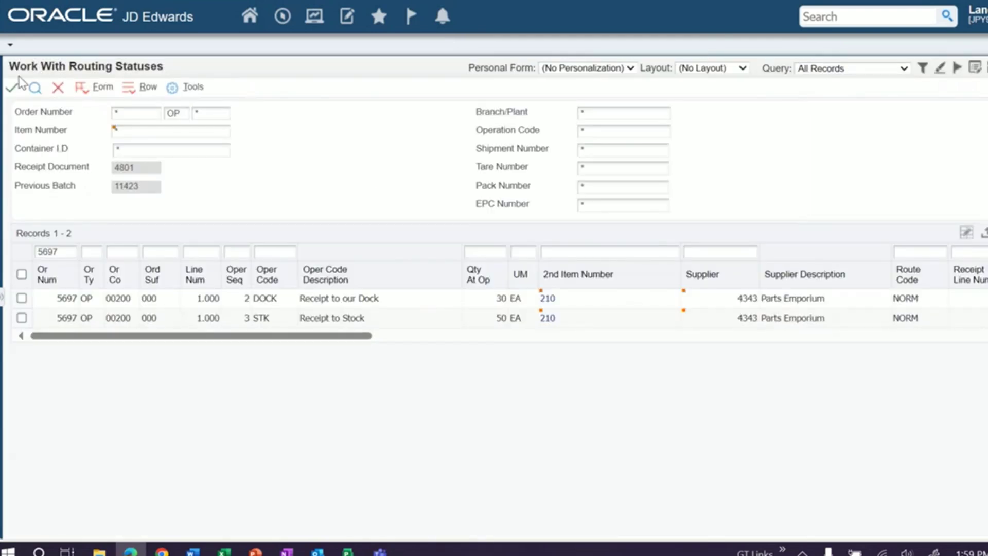
left_click_drag(210, 335, 401, 355)
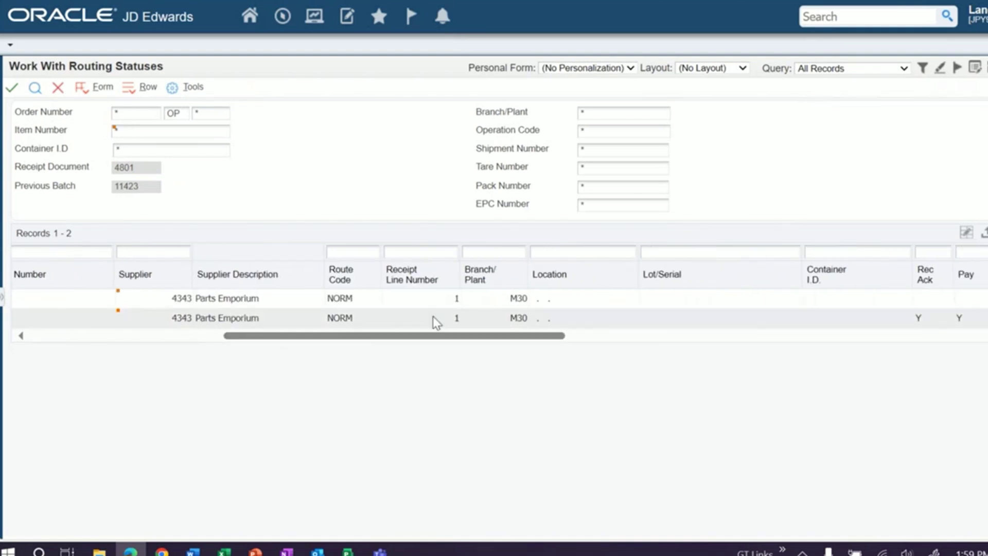
left_click(543, 297)
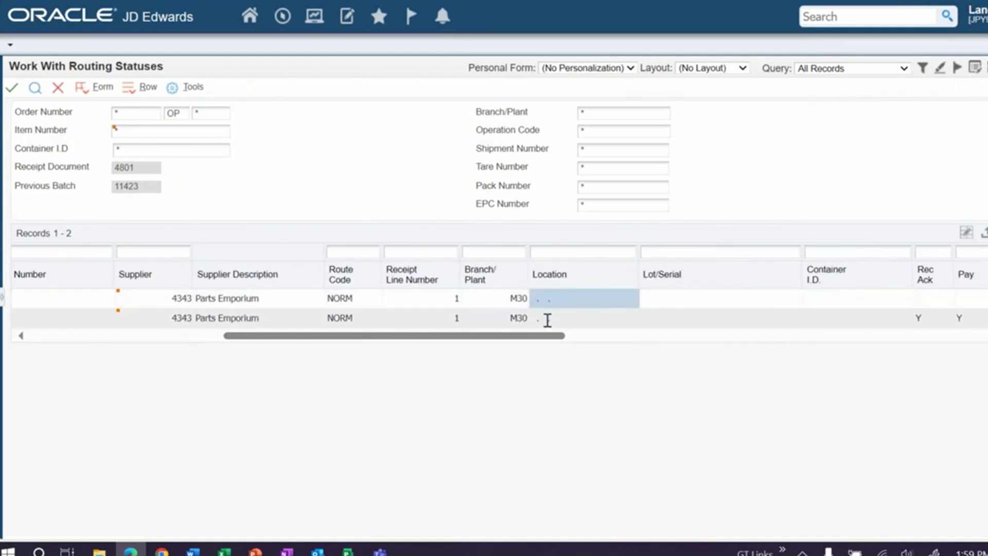
left_click(662, 302)
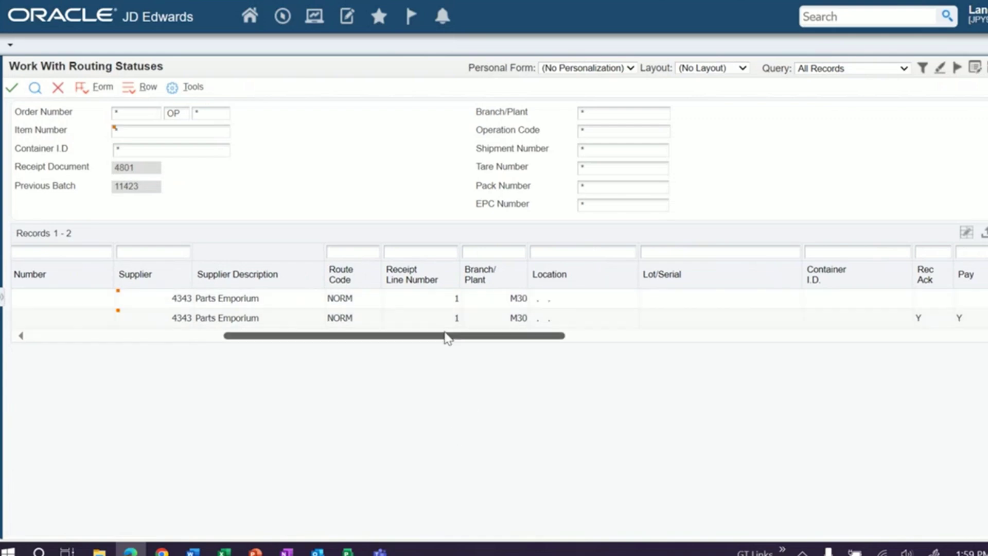
left_click_drag(446, 337, 160, 339)
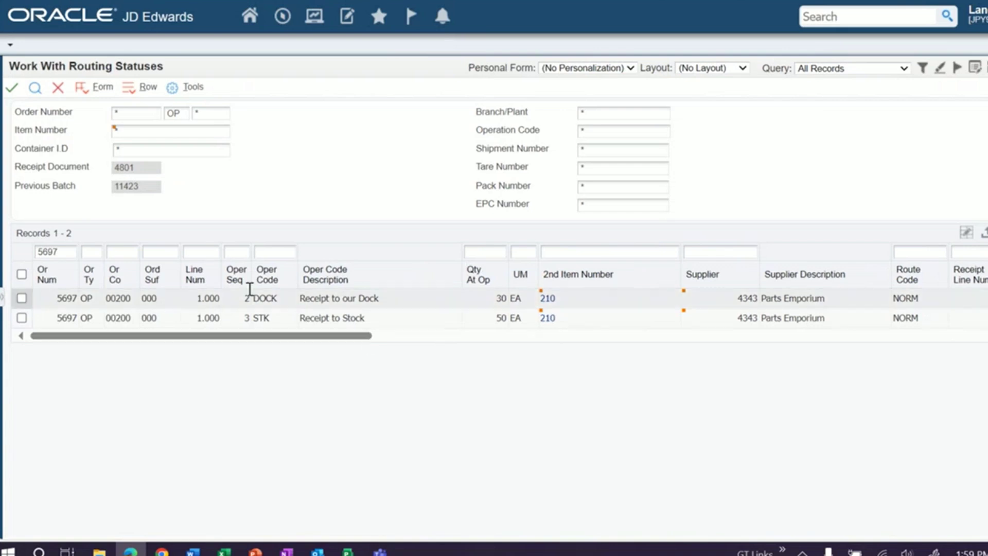
left_click(145, 91)
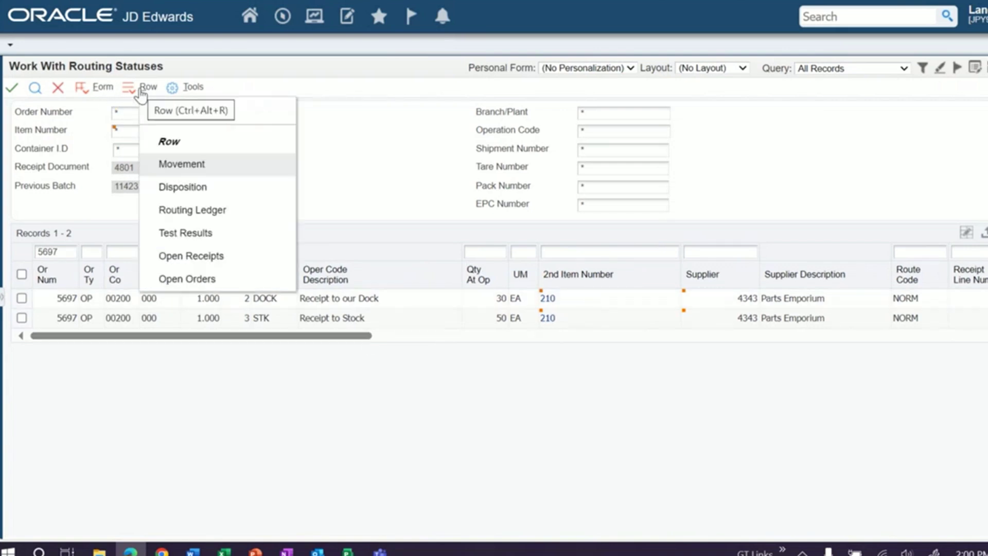